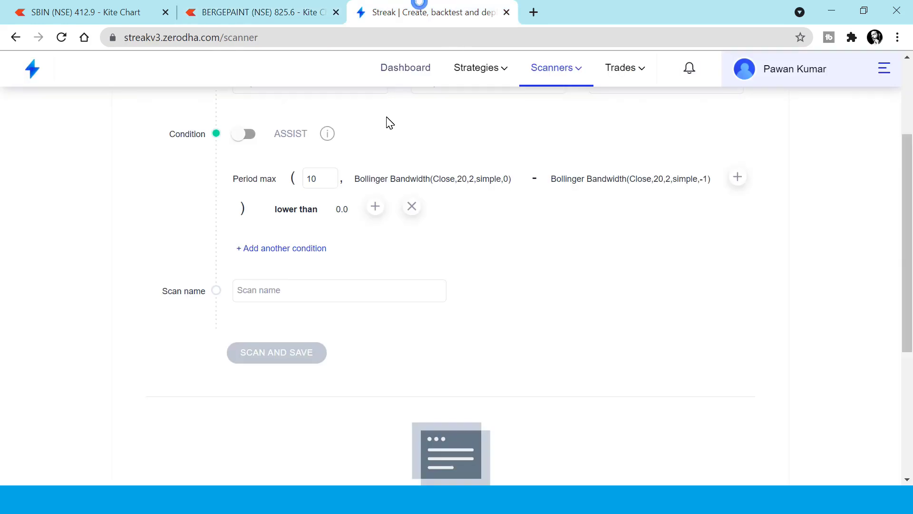
Name the scan "bollinger squeze", then run and save it
left_click(285, 298)
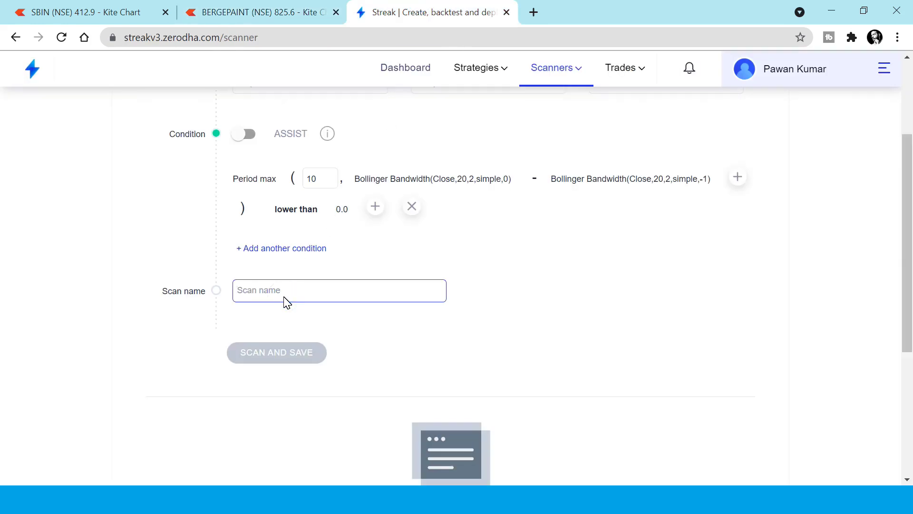
type("bolind")
key("BackSpace")
key("BackSpace")
key("BackSpace")
key("BackSpace")
key("BackSpace")
type("linger squeze")
left_click(284, 348)
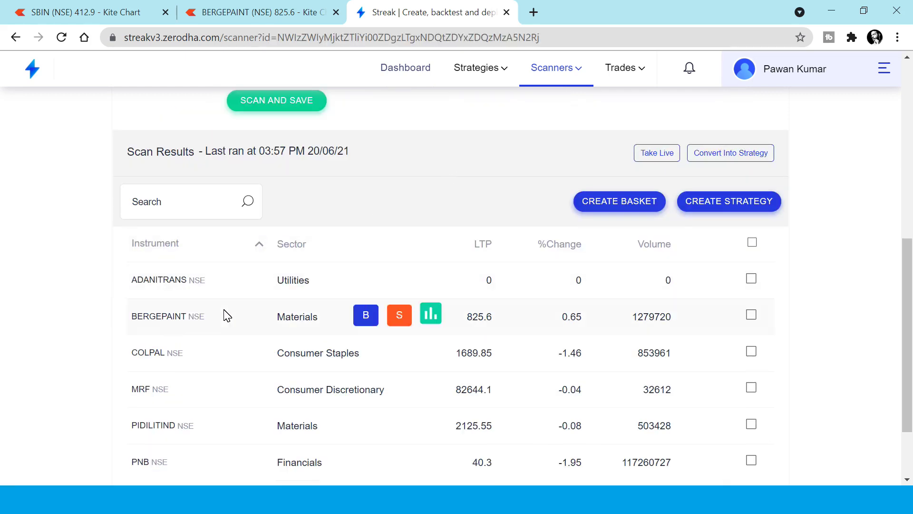
Review the scan results and condition, and compare them with BERGEPAINT's Bollinger Bandwidth on its Kite chart
mouse_move(189, 402)
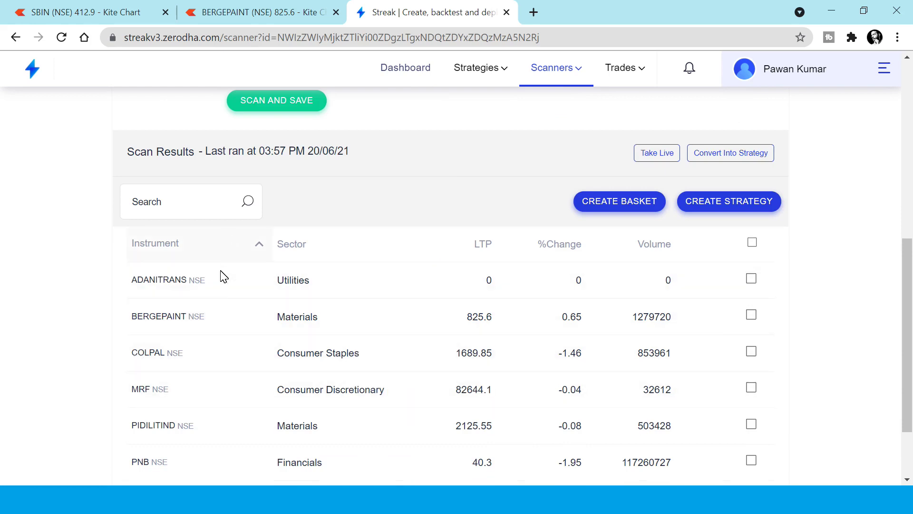
scroll(389, 339, "up", 8)
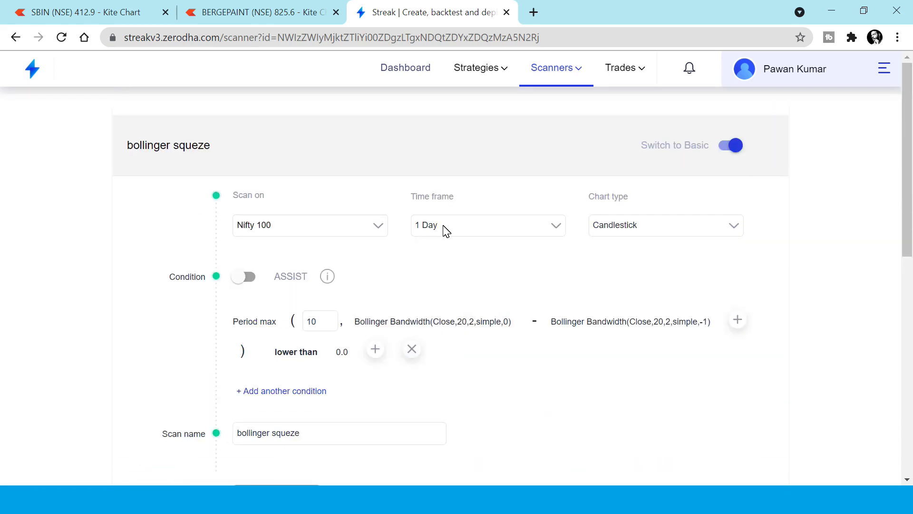
scroll(446, 230, "down", 7)
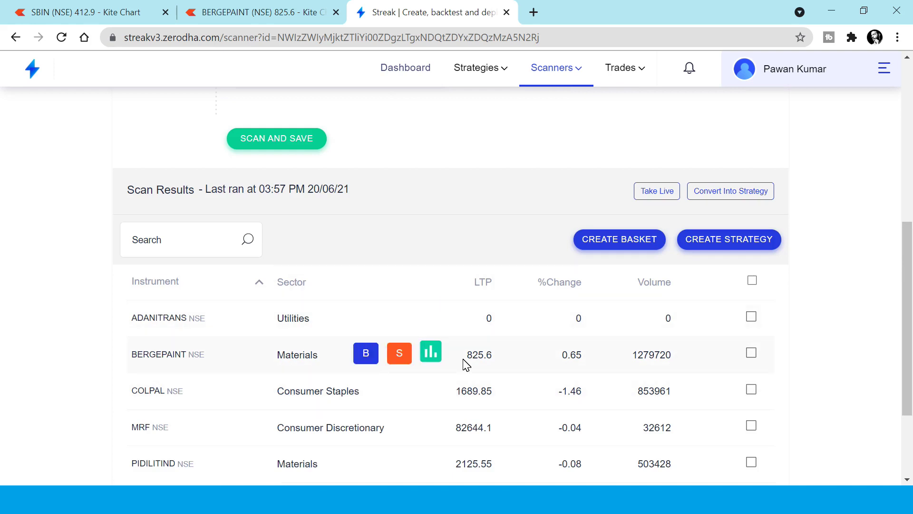
left_click(273, 14)
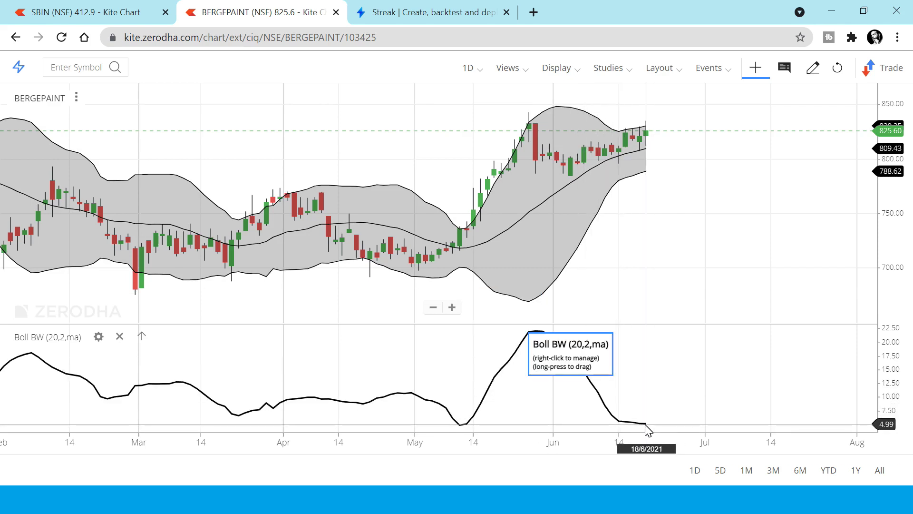
left_click(431, 12)
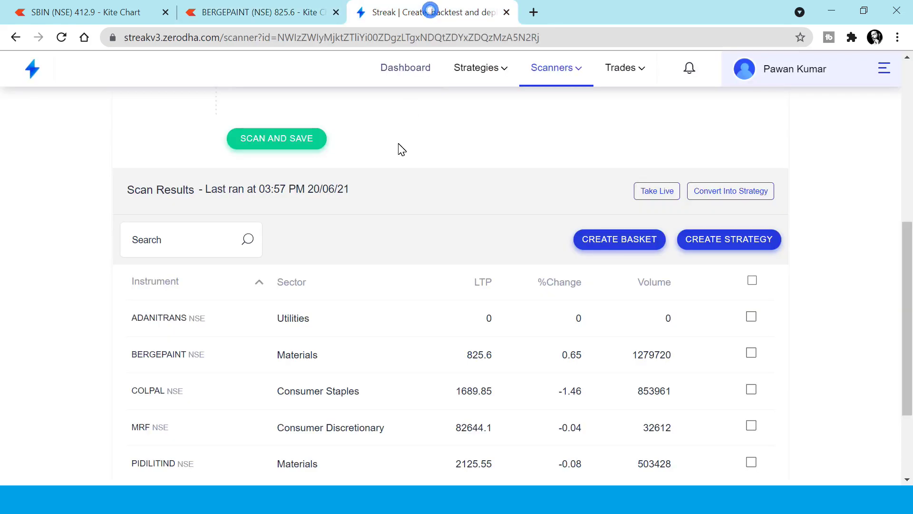
scroll(439, 204, "up", 8)
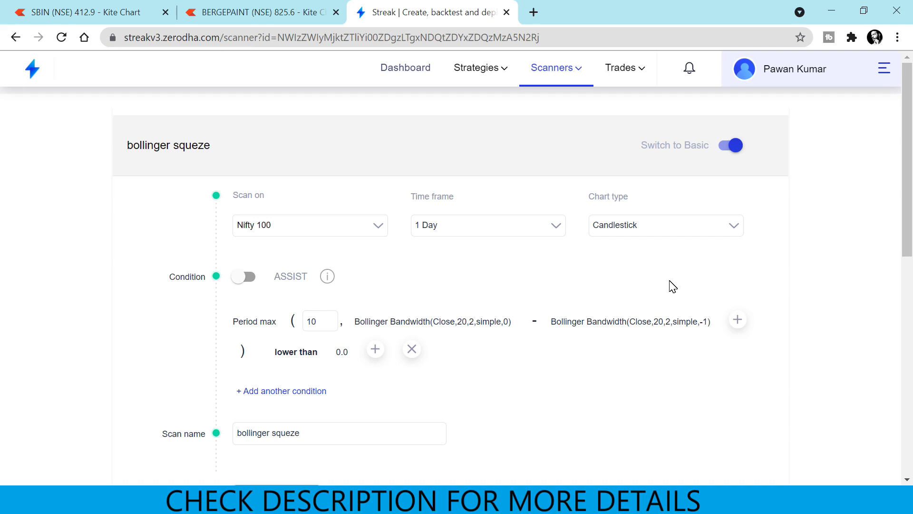
left_click(238, 12)
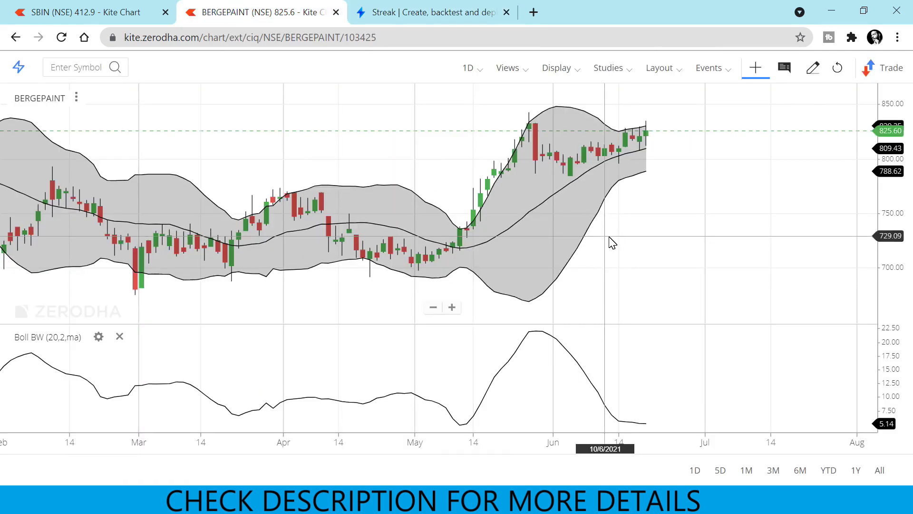
left_click(439, 12)
scroll(470, 307, "down", 8)
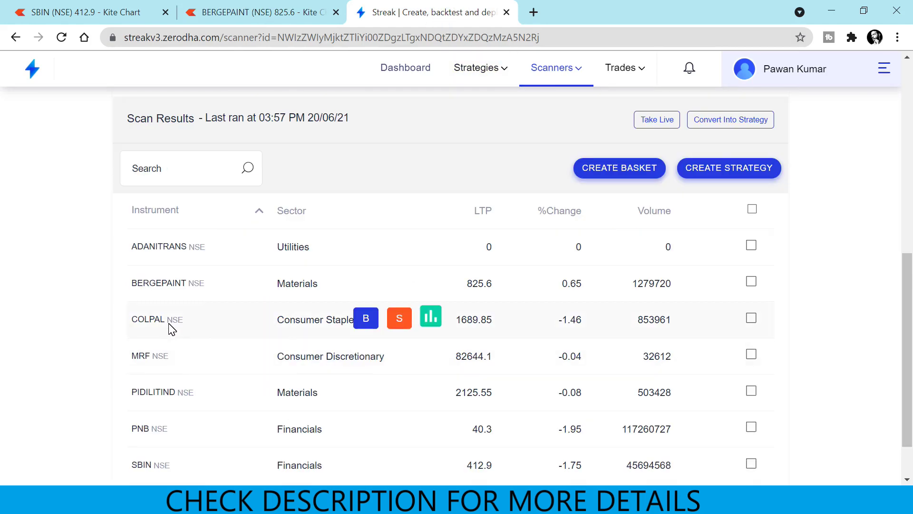
Switch to Kite, open the COLPAL NSE chart and examine its Bollinger Bands and Bandwidth over a longer period
left_click(299, 13)
left_click(92, 69)
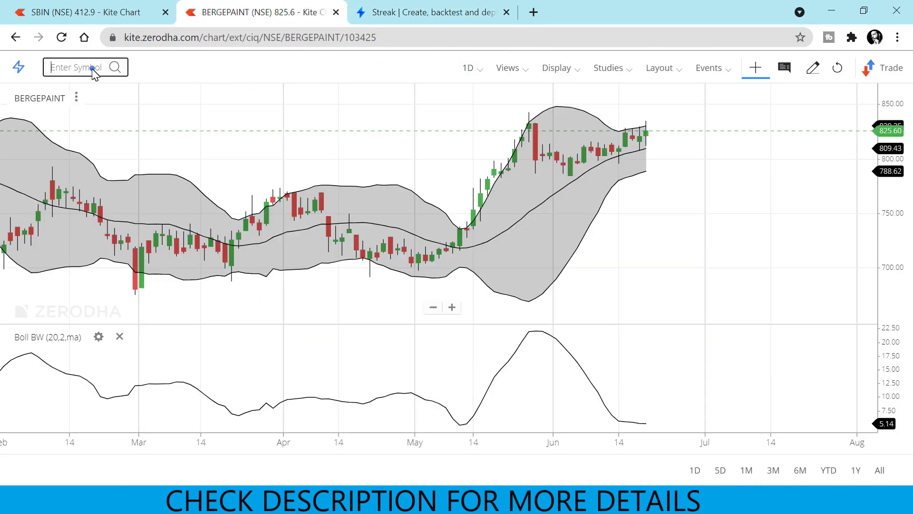
type("col")
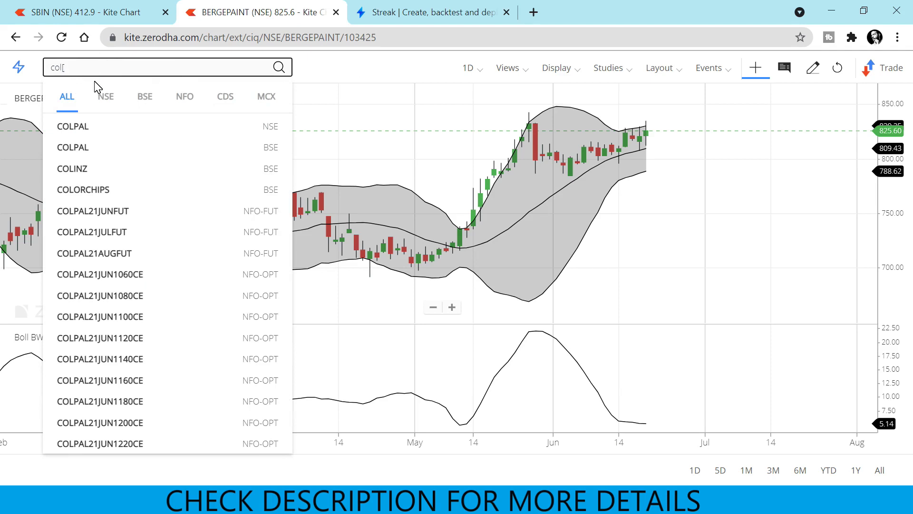
left_click(102, 128)
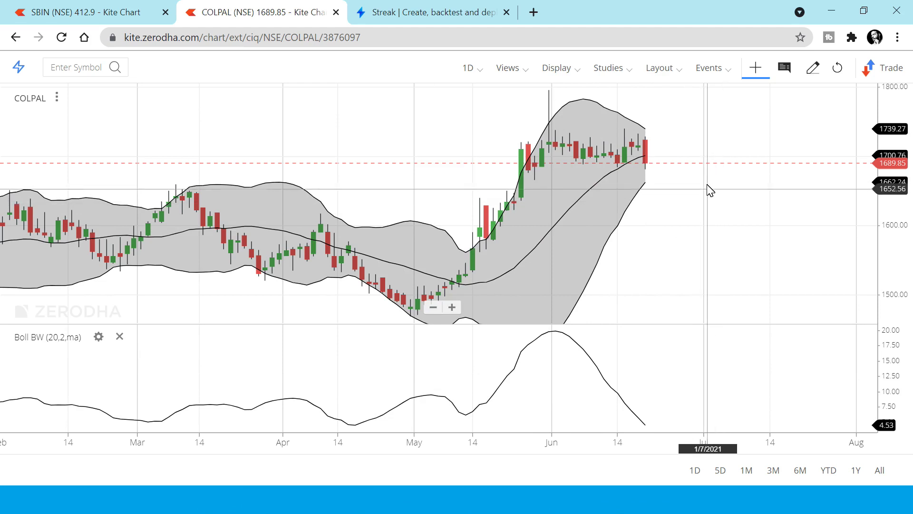
scroll(709, 190, "down", 5)
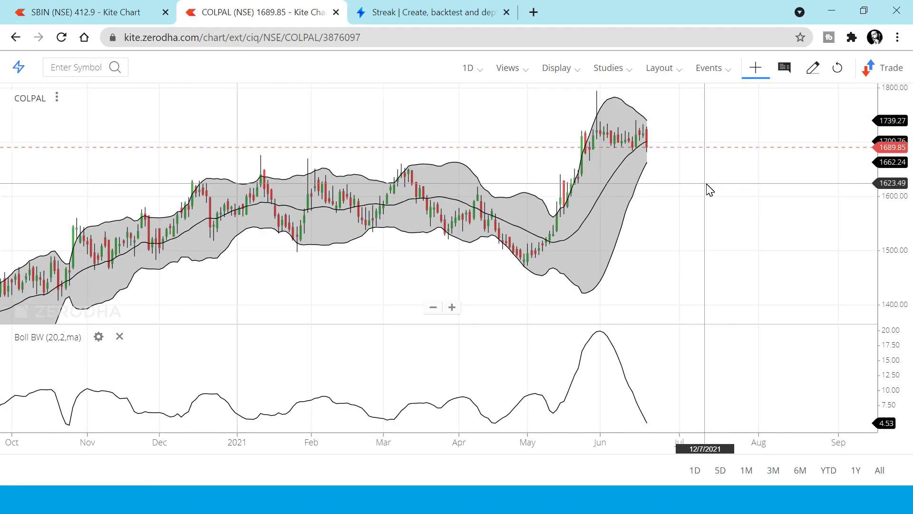
scroll(709, 189, "down", 5)
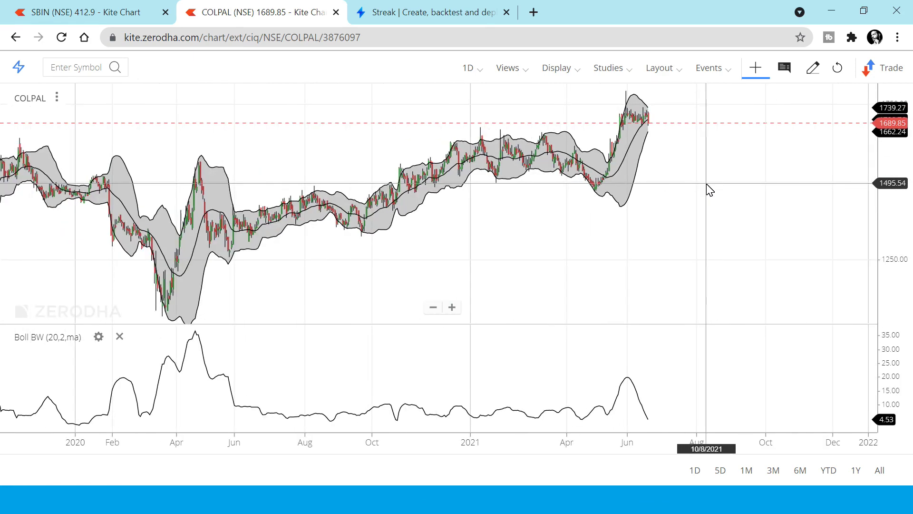
scroll(347, 214, "up", 5)
left_click_drag(288, 278, 448, 299)
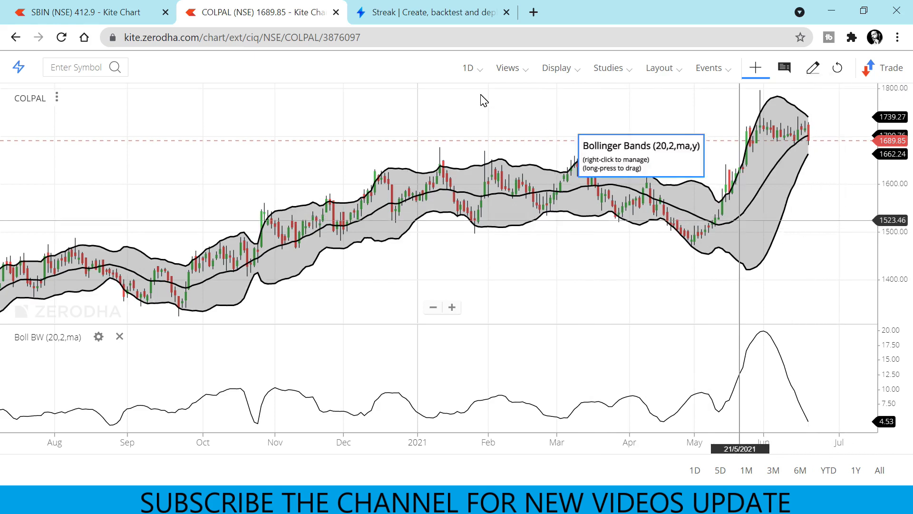
Switch back to Streak and convert the bollinger squeze scan into a strategy
left_click(440, 12)
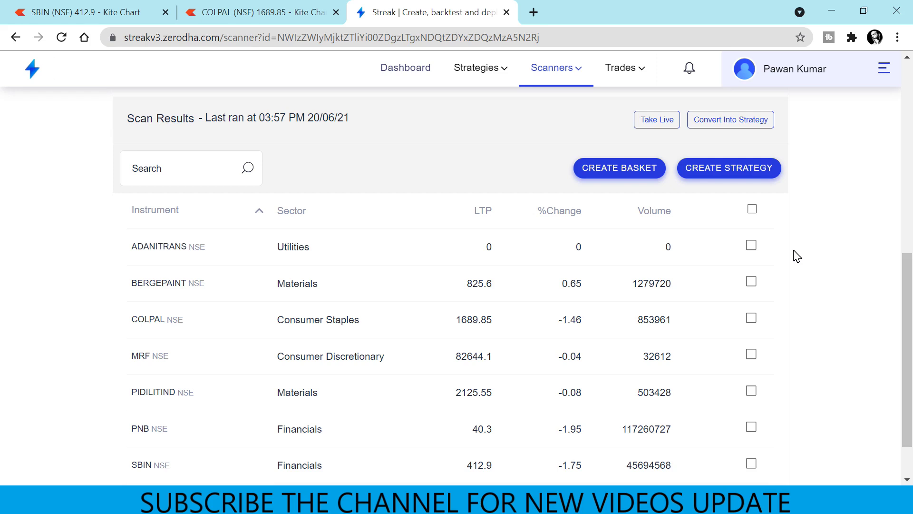
left_click(726, 128)
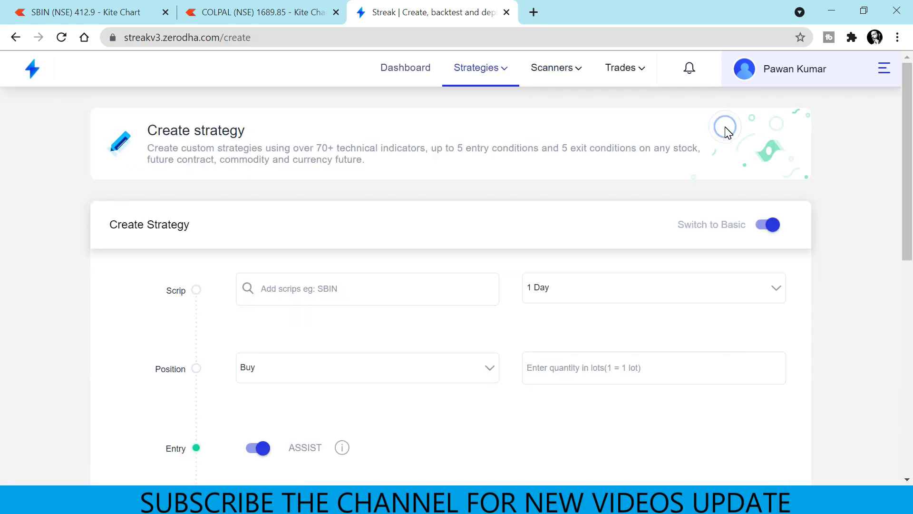
Add the scrips of the fav and FMCG baskets to the new strategy
scroll(435, 265, "down", 2)
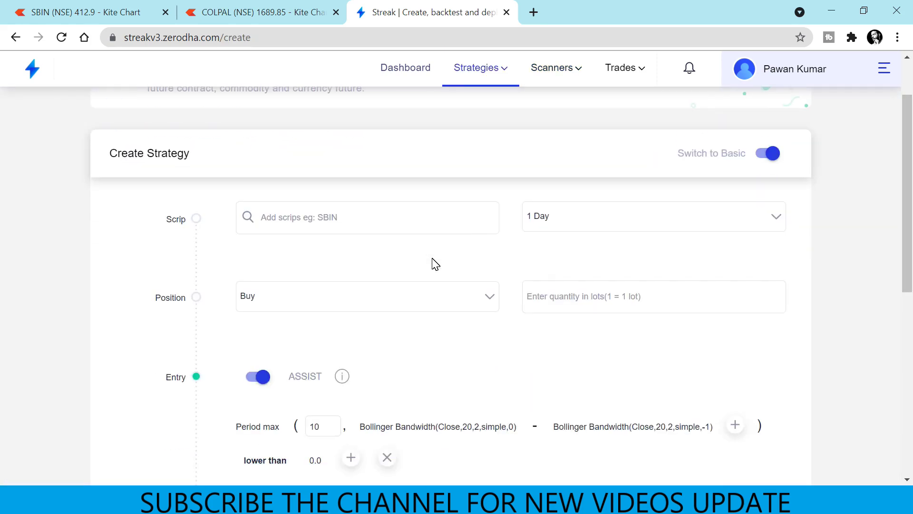
left_click(417, 229)
type("fav")
left_click(395, 258)
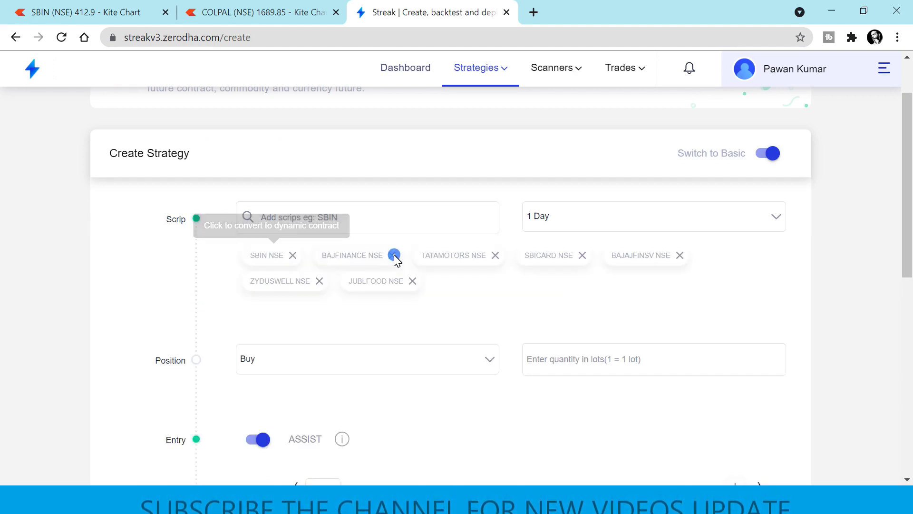
left_click(372, 219)
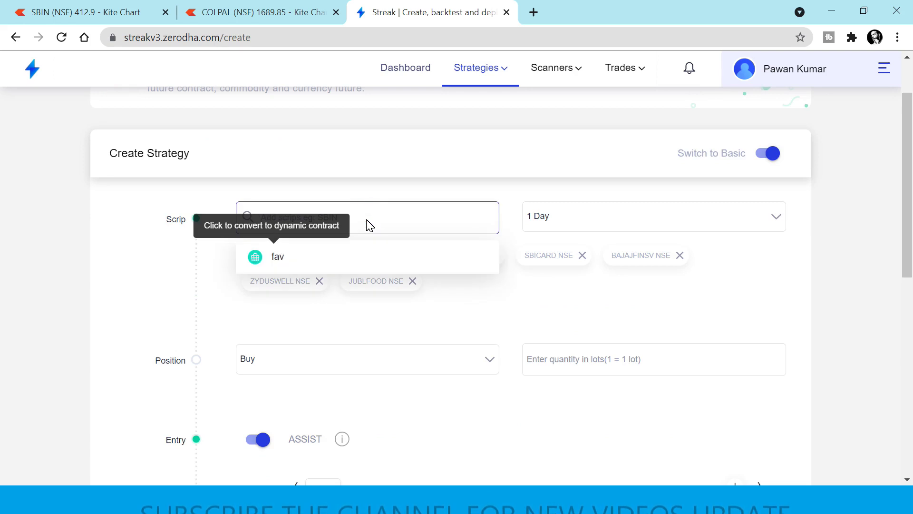
type("f")
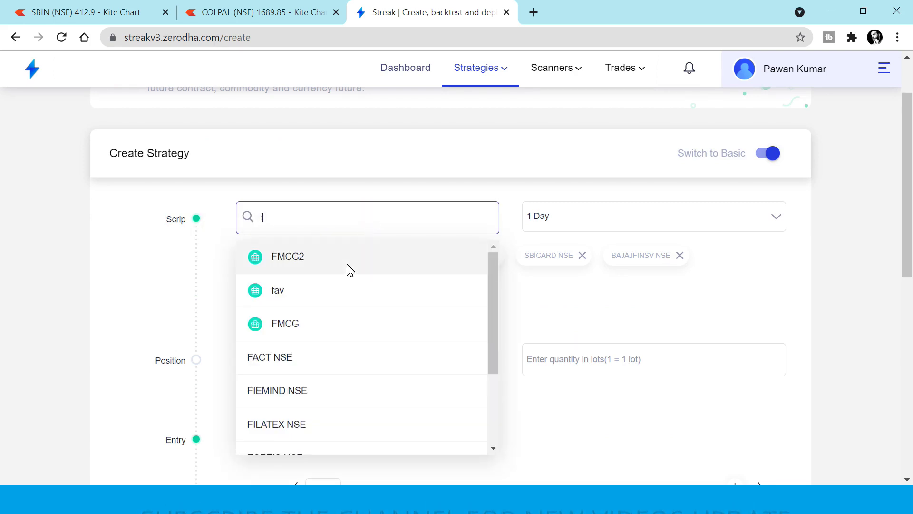
left_click(332, 327)
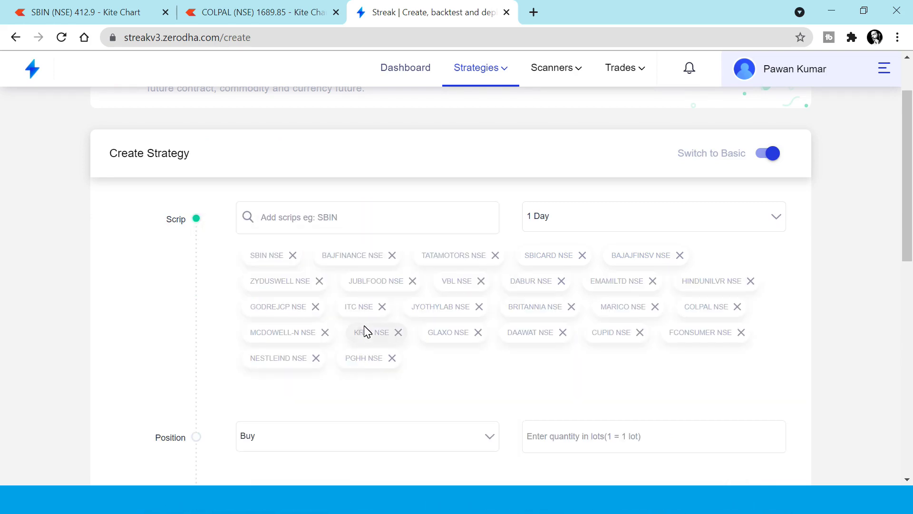
Set the quantity of the strategy's Buy position to 1 lot
scroll(828, 342, "down", 3)
left_click(613, 304)
type("1")
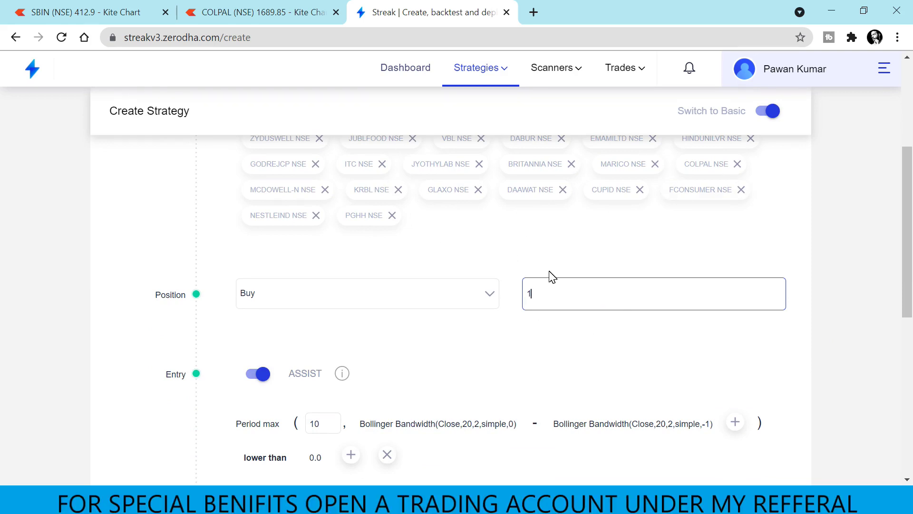
Add a second entry condition joined with "and", using the Close indicator at offset 0 as its first term
scroll(735, 370, "down", 3)
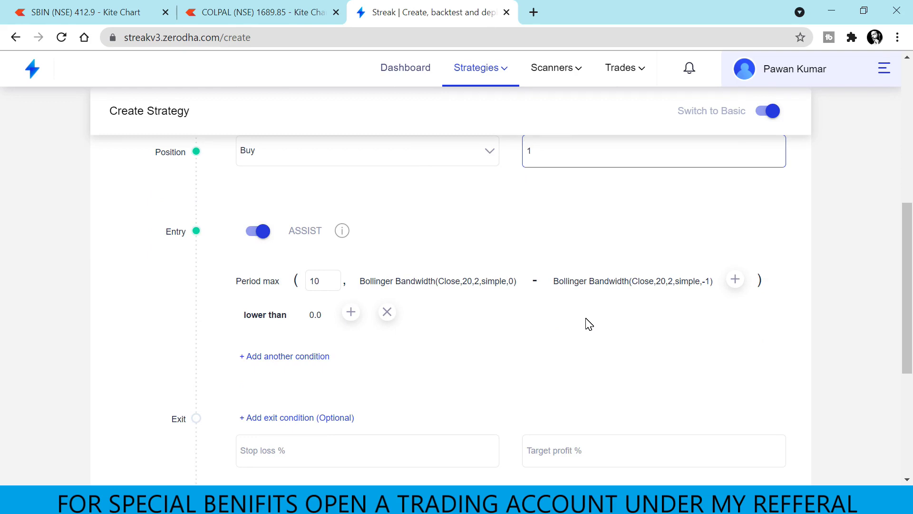
scroll(585, 326, "up", 8)
scroll(357, 348, "down", 5)
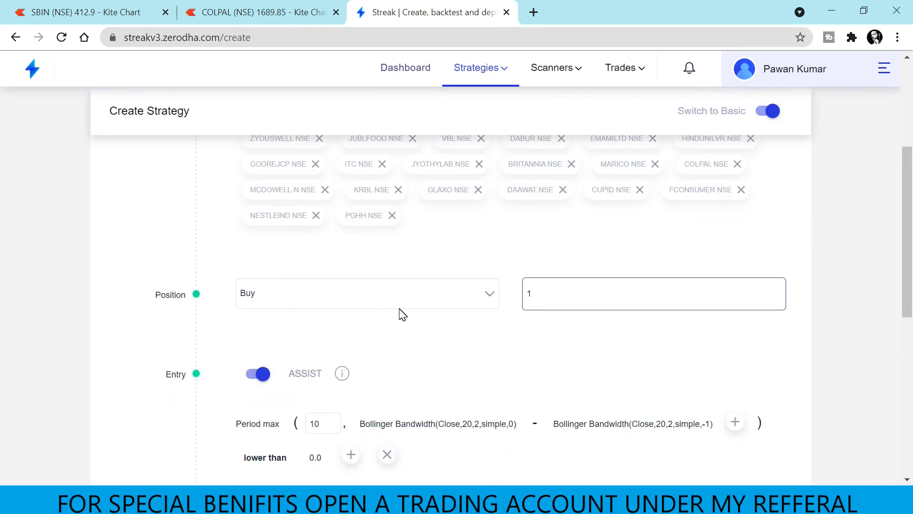
scroll(403, 314, "down", 6)
scroll(350, 361, "down", 2)
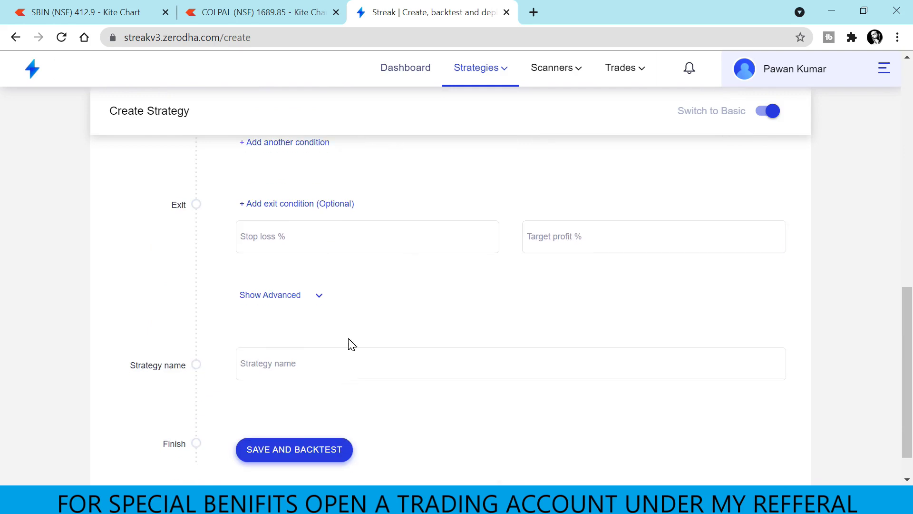
scroll(352, 344, "up", 3)
left_click(308, 285)
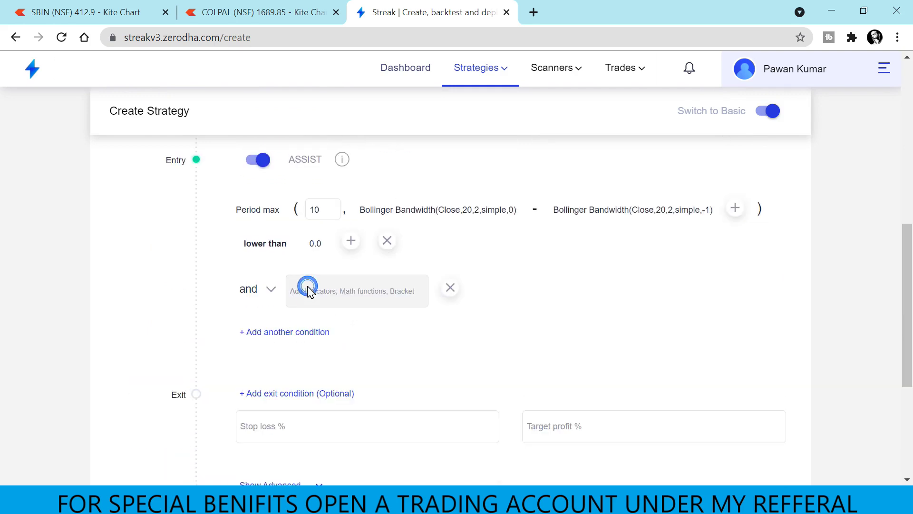
left_click(308, 290)
type("clo")
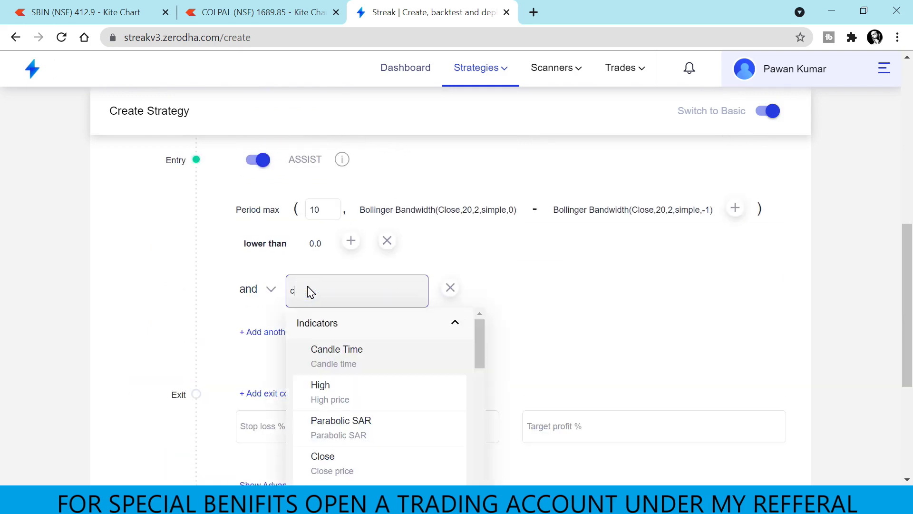
left_click(330, 349)
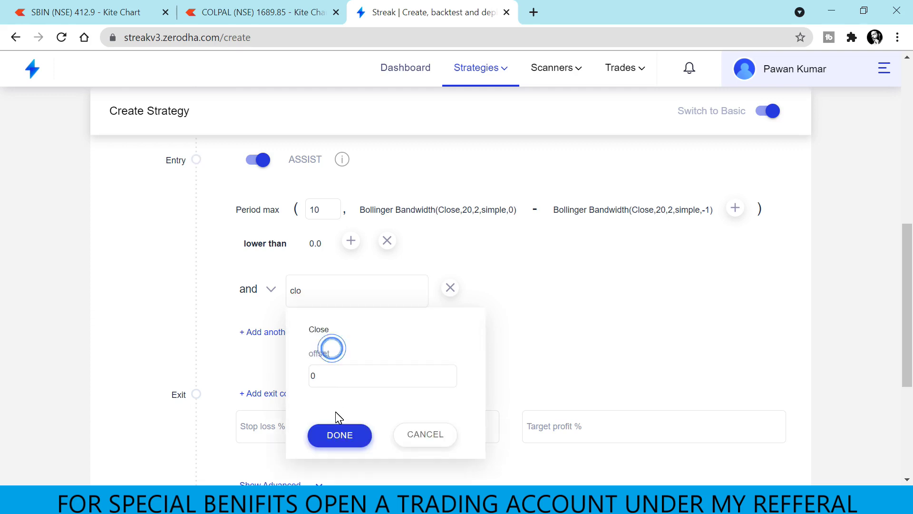
left_click(339, 433)
Complete the second entry condition with crosses above the Upper Bollinger Band on Close, period 20, 2 standard deviations, simple type and offset 0
left_click(360, 291)
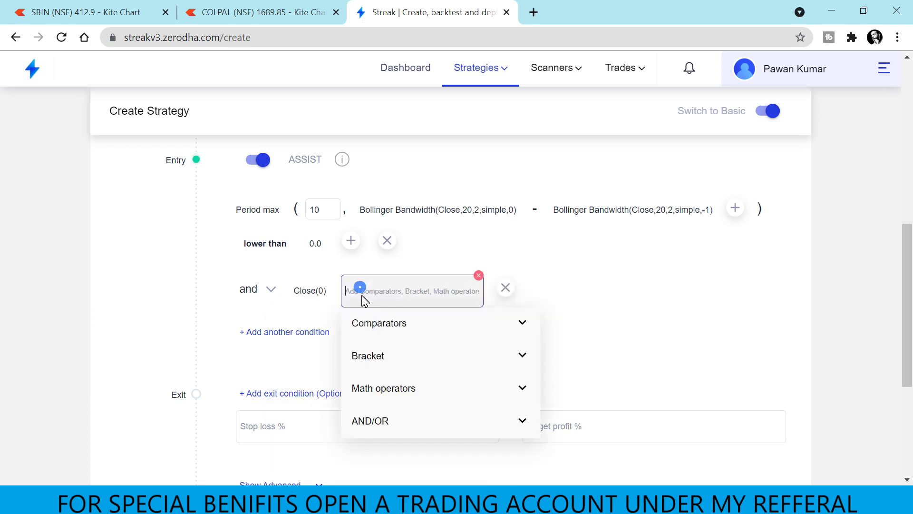
type("cr")
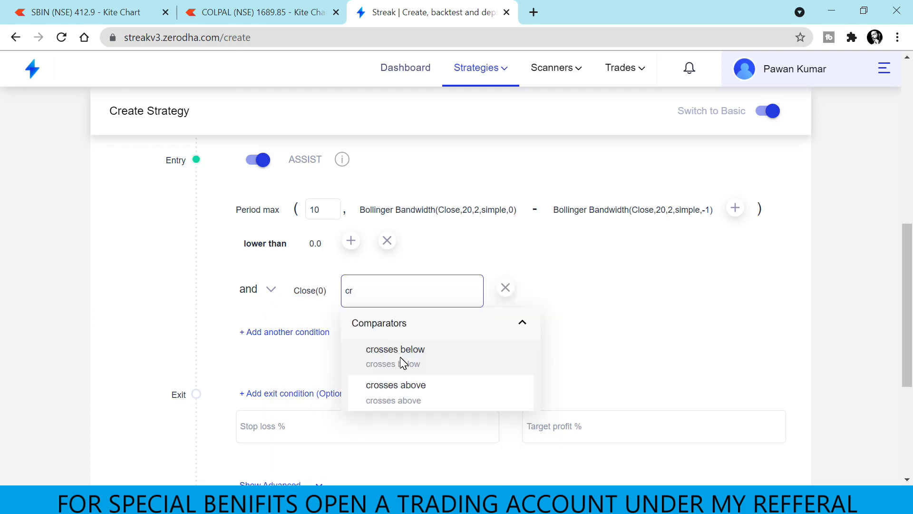
left_click(408, 390)
left_click(437, 290)
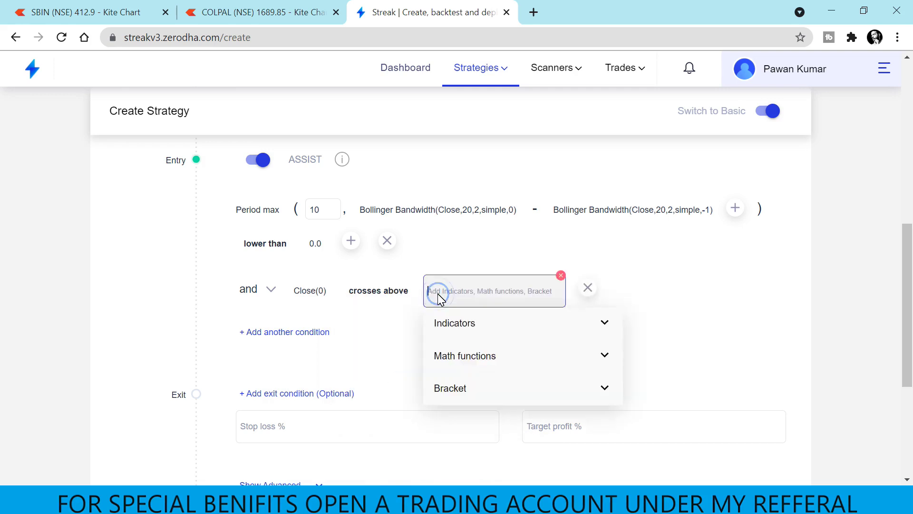
type("ub")
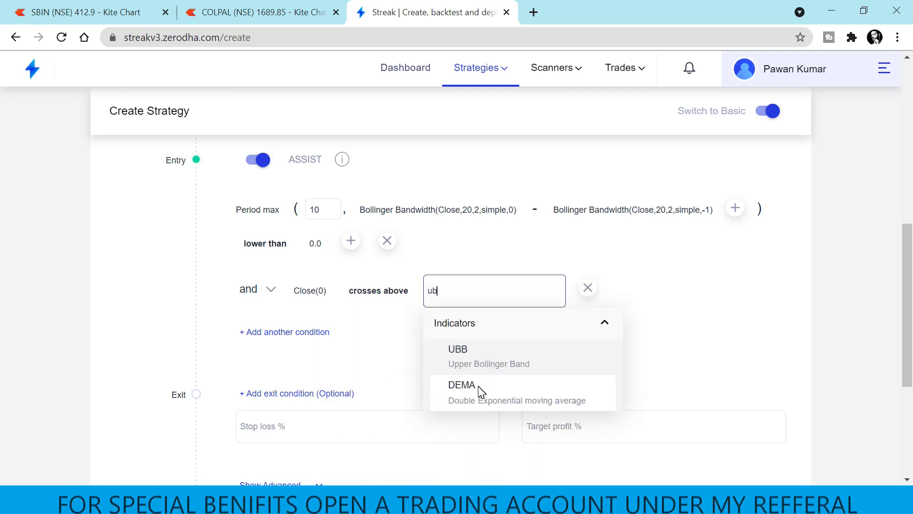
left_click(490, 364)
scroll(534, 363, "down", 2)
scroll(734, 296, "down", 3)
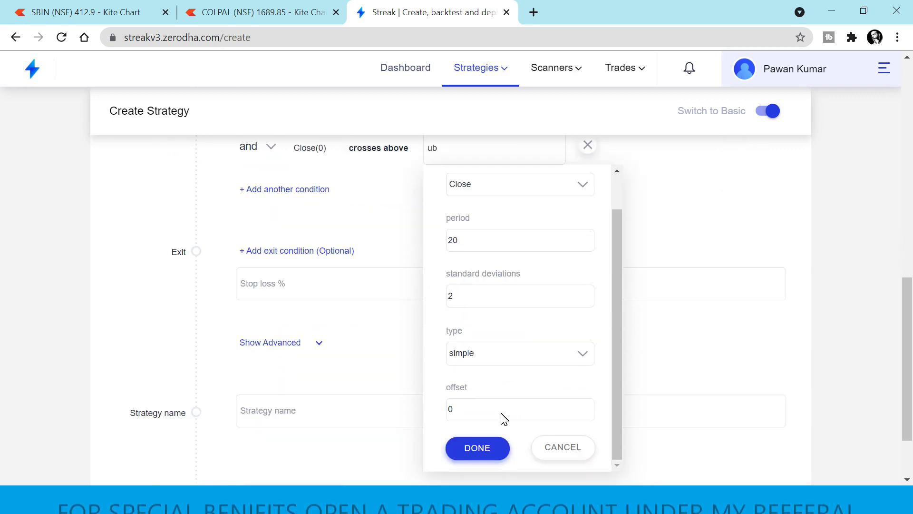
left_click(477, 448)
Set the offset of the first Bollinger Bandwidth term in the Period max condition to -1
scroll(709, 356, "up", 4)
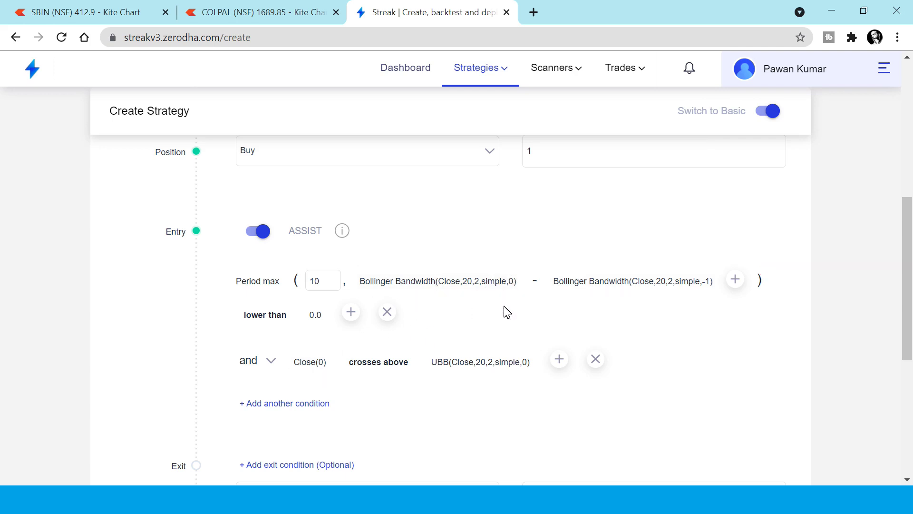
left_click(498, 284)
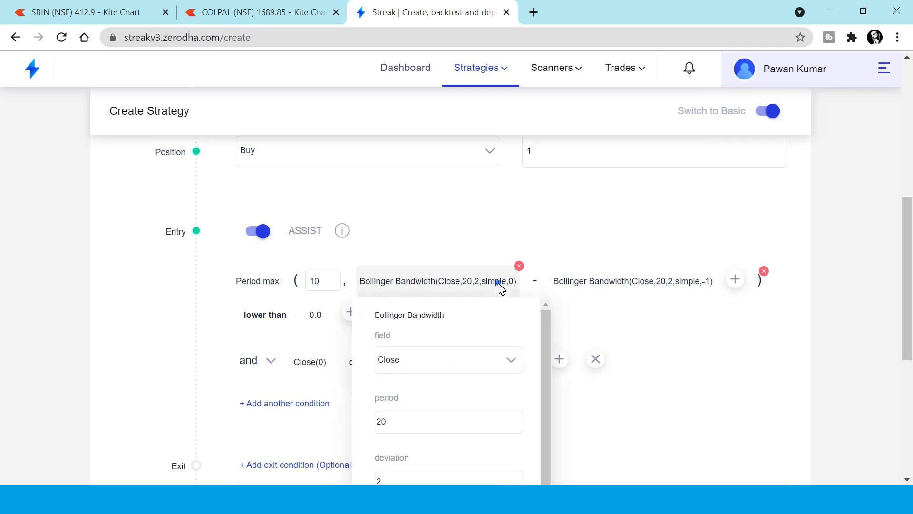
scroll(467, 360, "down", 1)
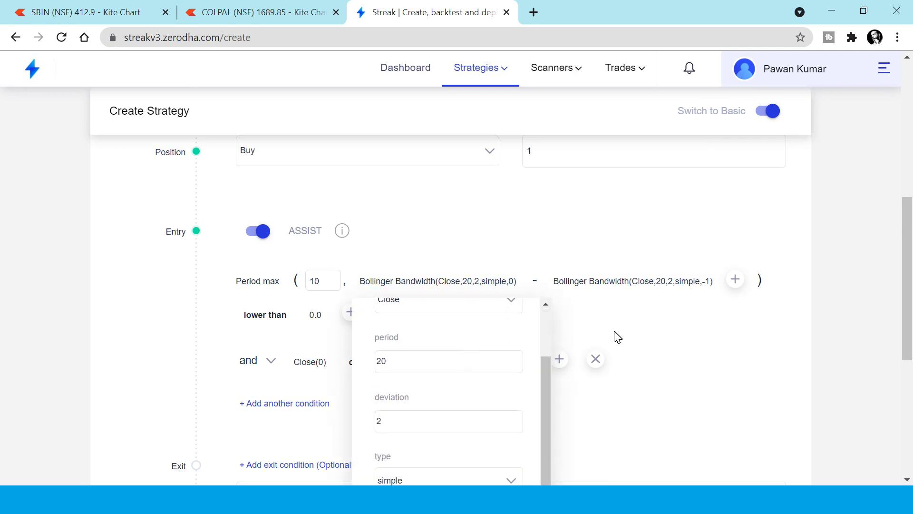
scroll(618, 337, "down", 4)
left_click(383, 333)
left_click_drag(402, 328, 363, 338)
type("-")
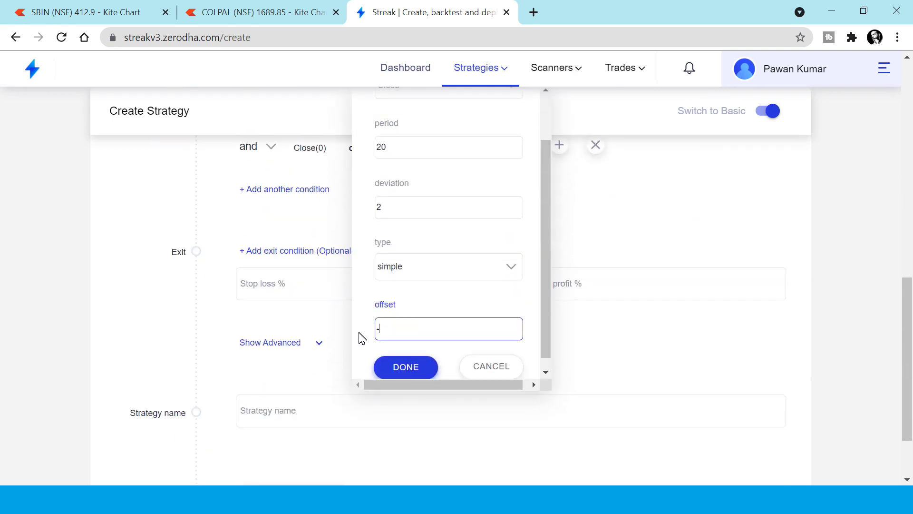
type("1")
left_click(406, 361)
Set the offset of the second Bollinger Bandwidth term in the Period max condition to -2
scroll(626, 332, "up", 5)
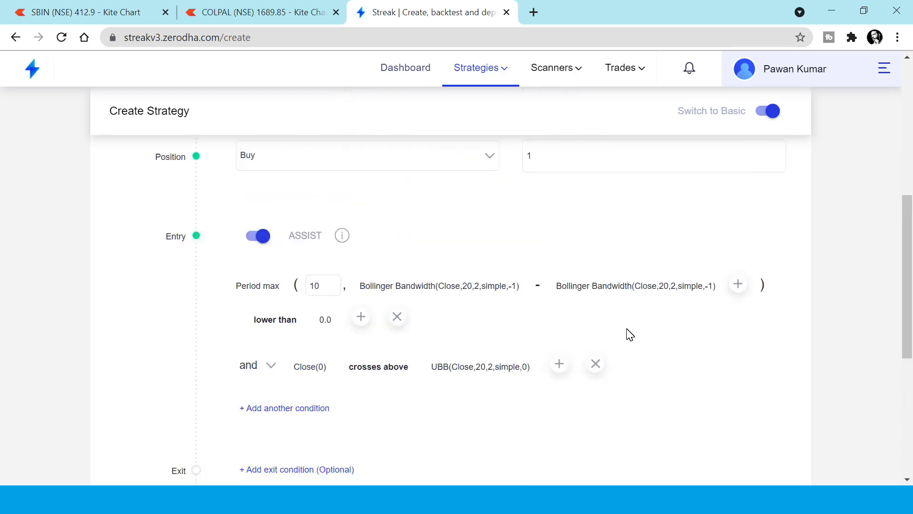
left_click(631, 347)
scroll(641, 325, "down", 5)
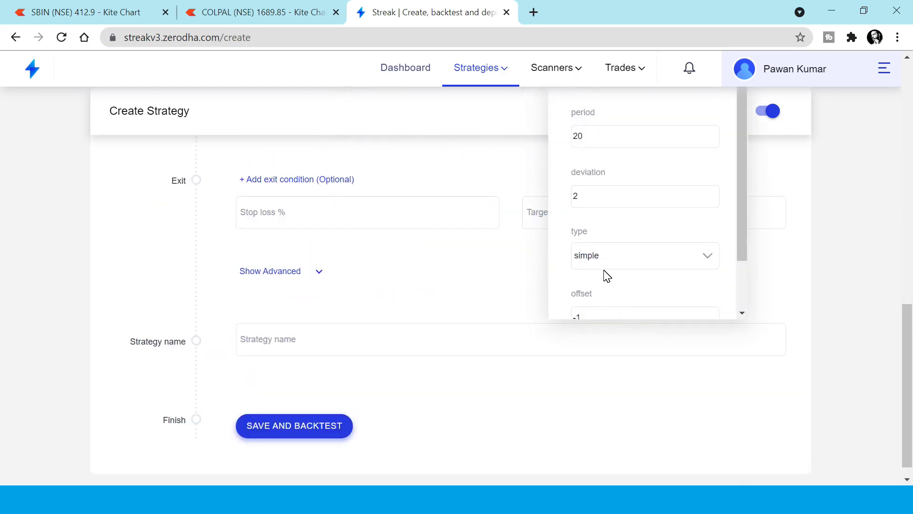
left_click(600, 257)
key("BackSpace")
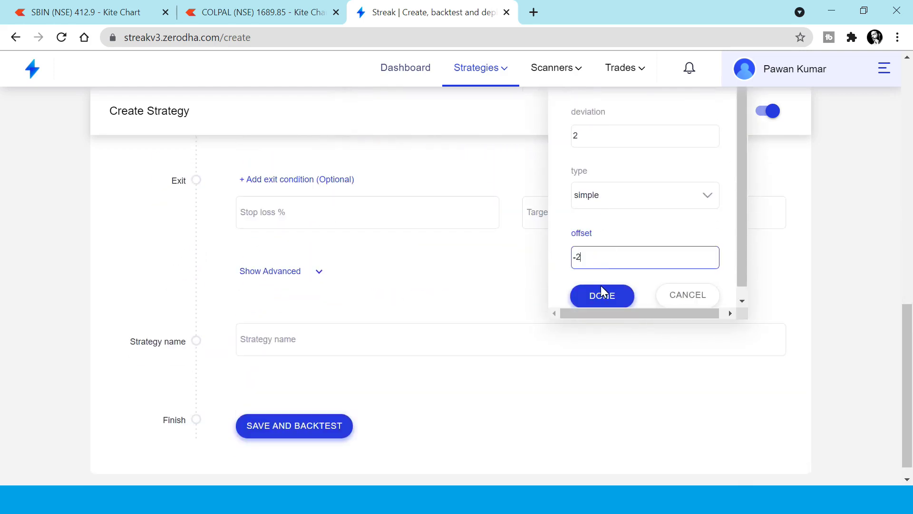
left_click(599, 299)
scroll(616, 349, "up", 5)
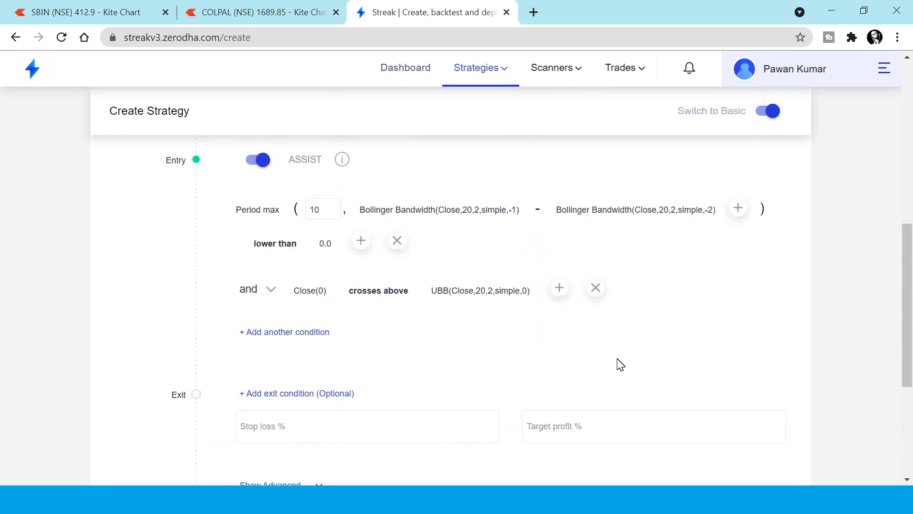
Compare the entry conditions with the latest candles, Bollinger Bands and bandwidth on the COLPAL Kite chart, and return to Streak
left_click(295, 19)
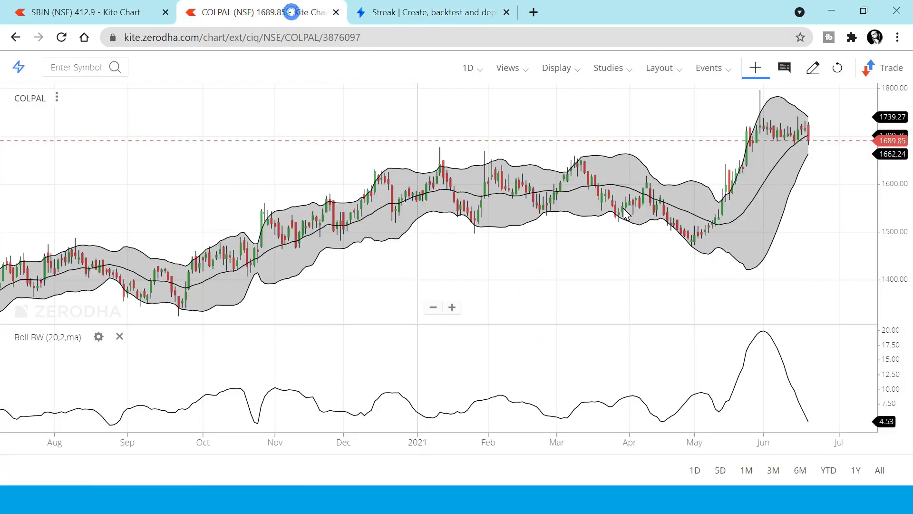
scroll(820, 138, "up", 5)
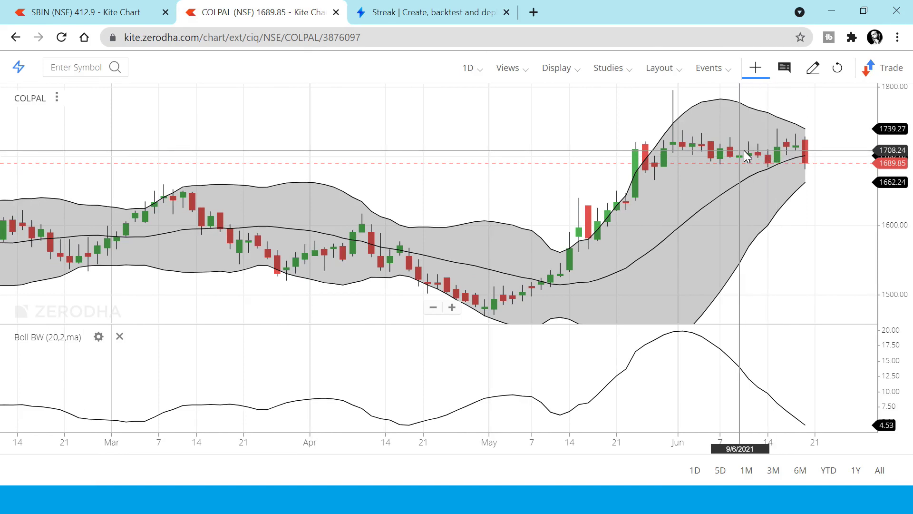
left_click(433, 12)
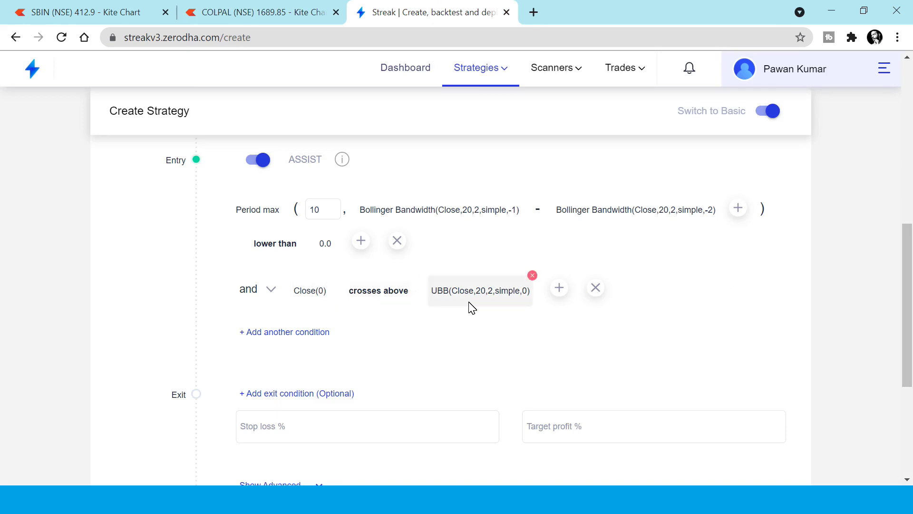
left_click(271, 14)
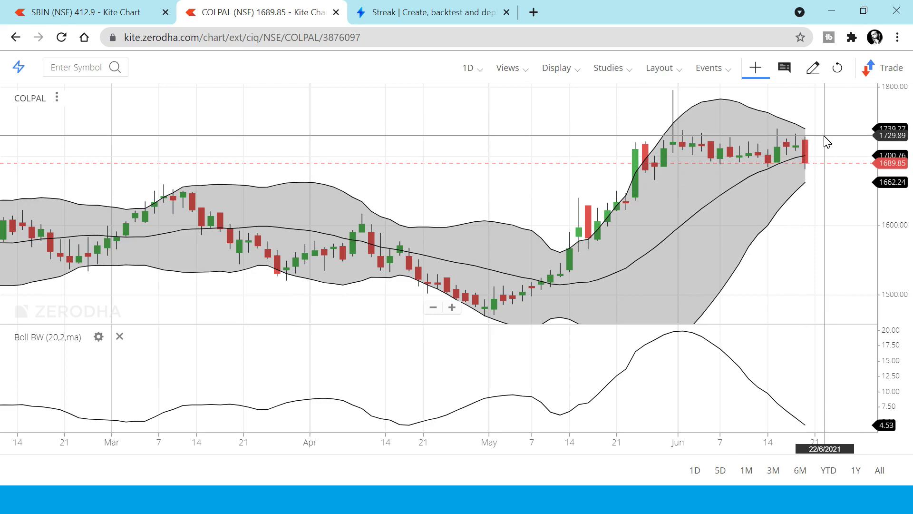
left_click(444, 12)
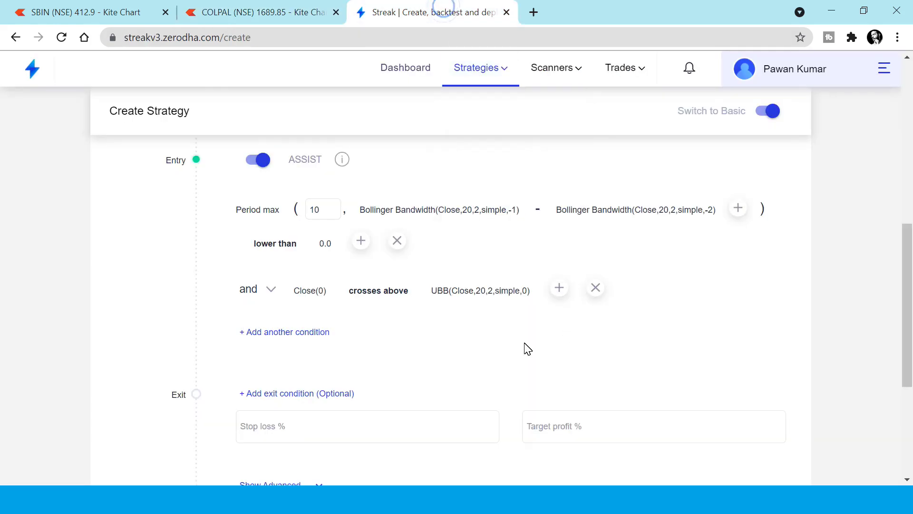
Set the strategy's stop loss to 1% and target profit to 3%, and check the candle interval
left_click(332, 427)
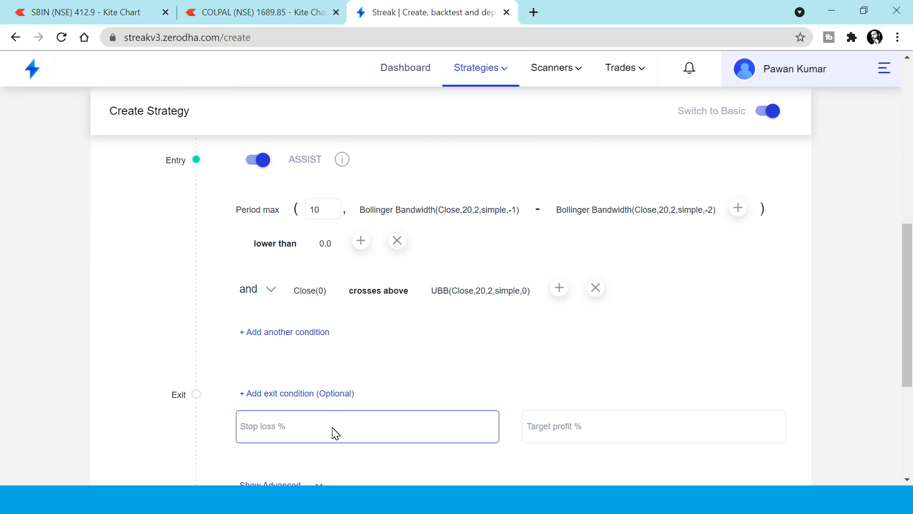
left_click(557, 434)
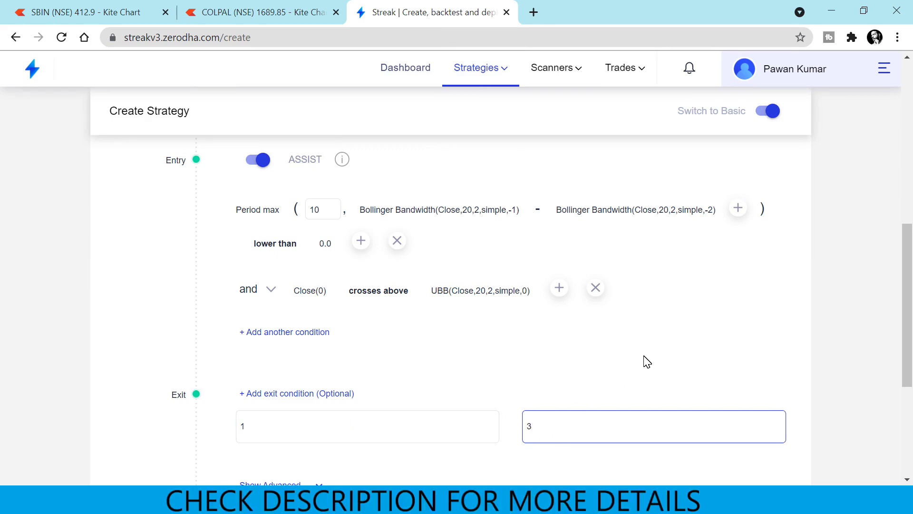
scroll(647, 361, "up", 6)
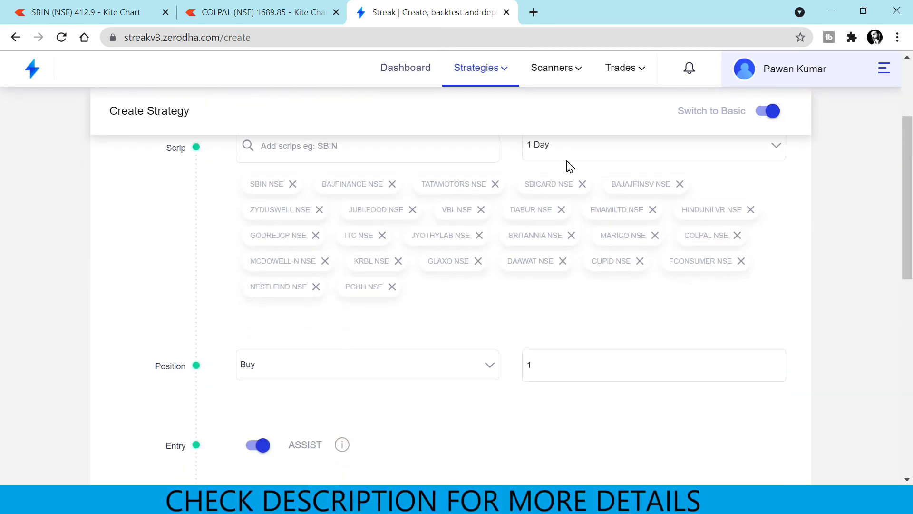
Set the strategy's stop loss to 5% and its target profit to 15%
scroll(691, 369, "down", 6)
left_click(271, 423)
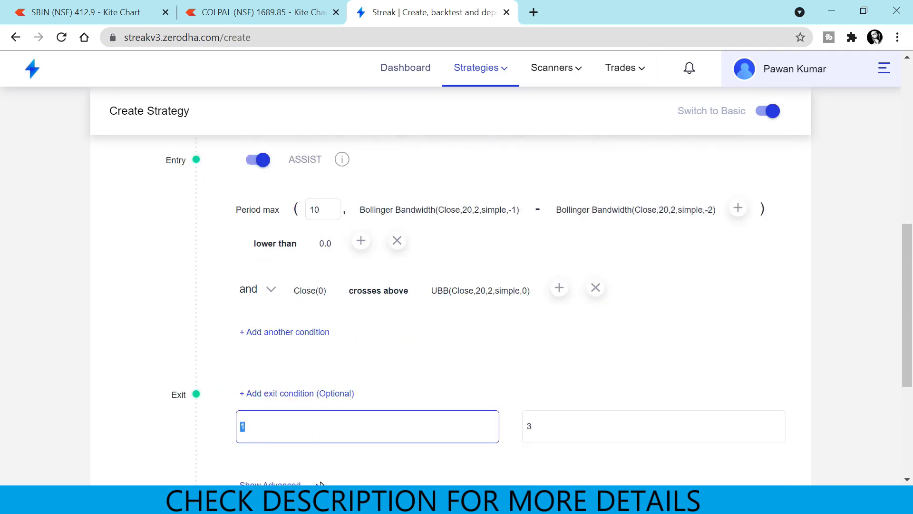
left_click(553, 426)
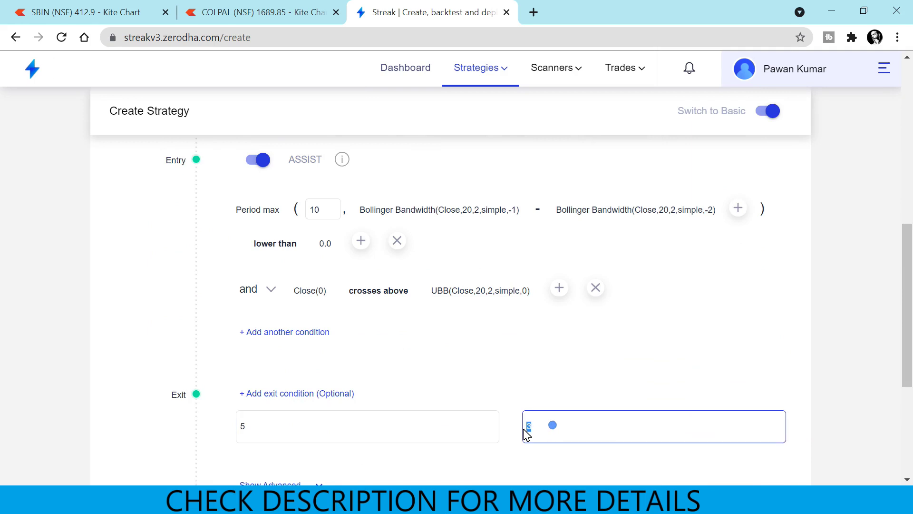
Name the strategy "Upper Bollinger ban breakout", save it and run its backtest
scroll(561, 376, "down", 5)
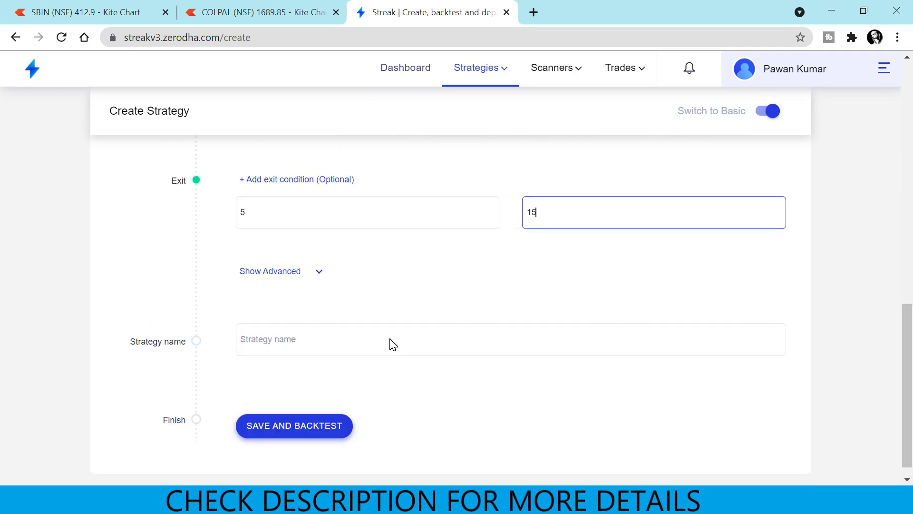
left_click(389, 340)
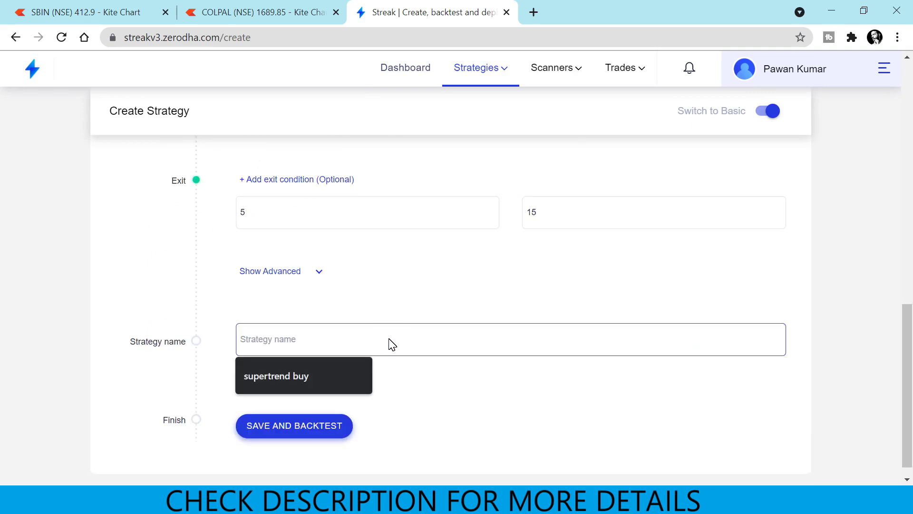
type("Bollinger ban breakout")
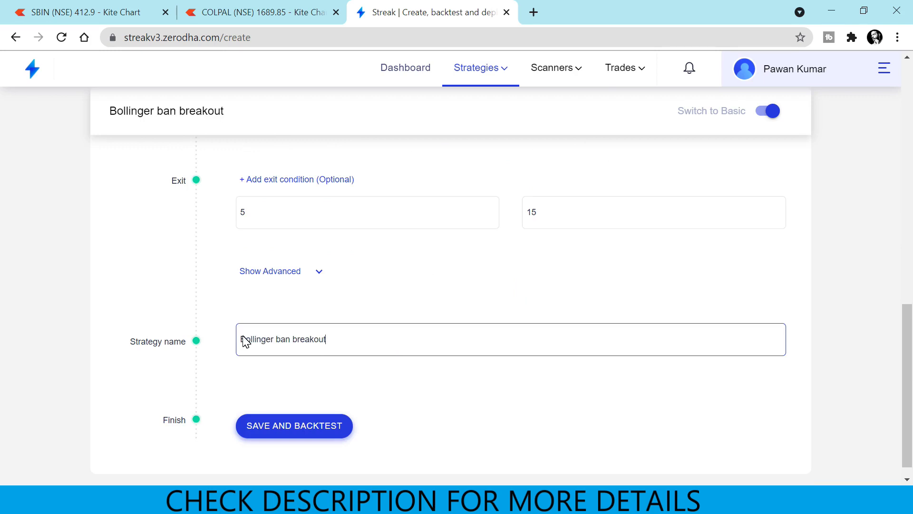
key("Home")
type("Upper")
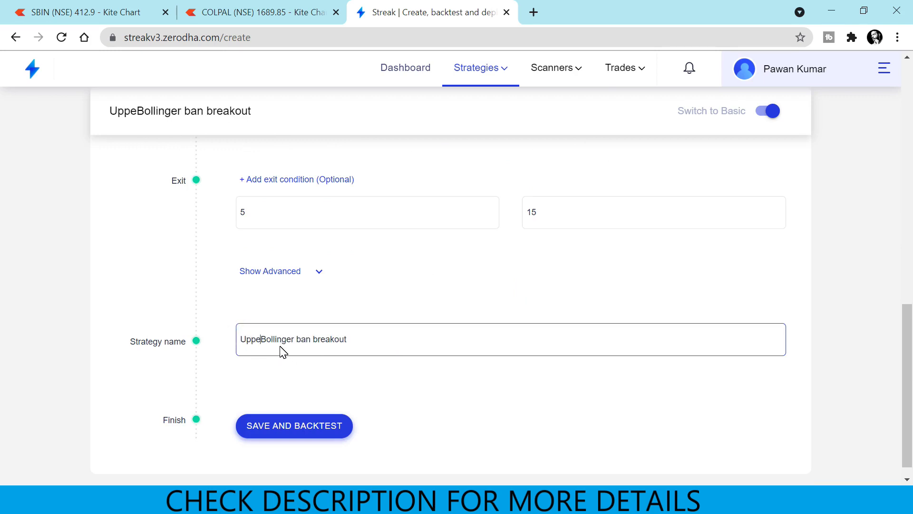
left_click(307, 425)
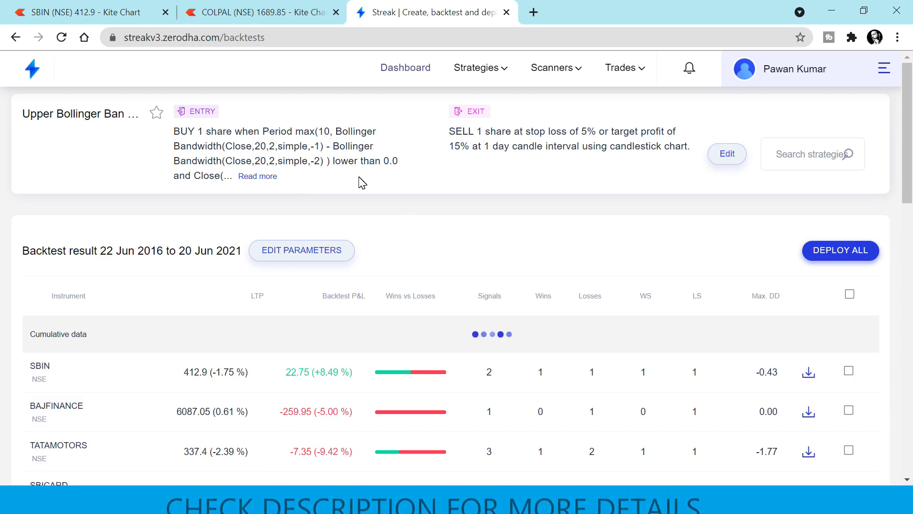
Review the backtest results of every instrument and the parameters used for the backtest
scroll(452, 231, "down", 14)
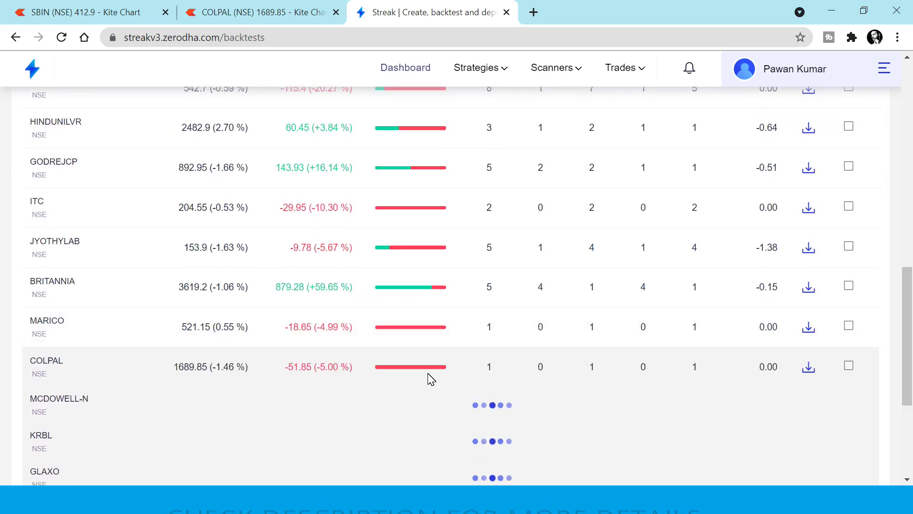
scroll(444, 381, "up", 15)
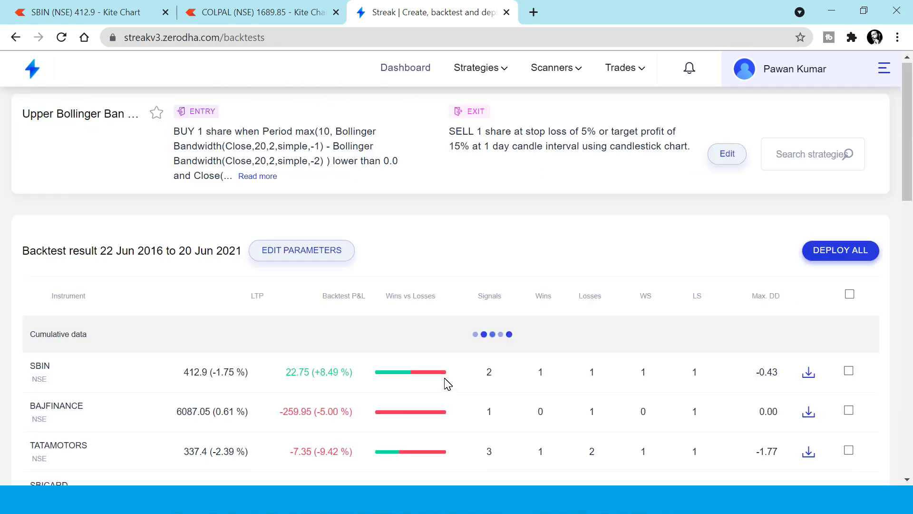
left_click(341, 257)
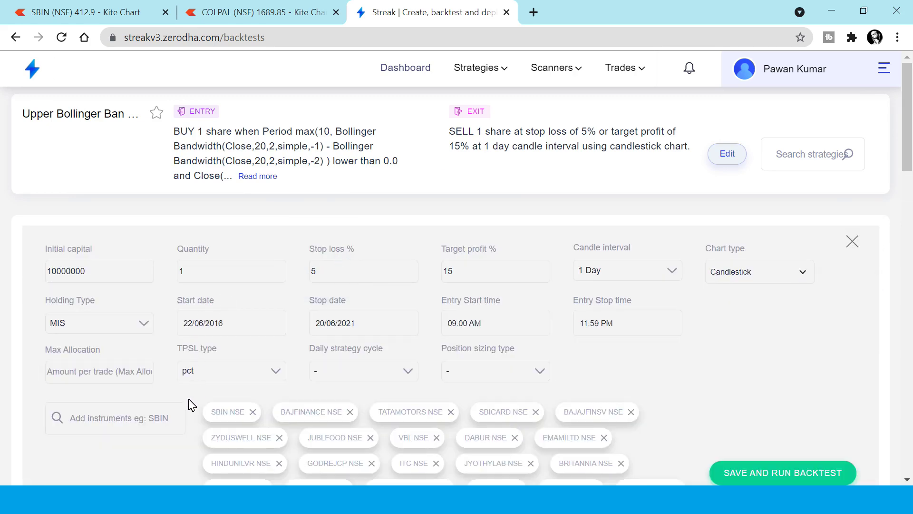
scroll(264, 364, "down", 3)
scroll(286, 347, "up", 3)
scroll(519, 300, "down", 20)
scroll(515, 310, "down", 5)
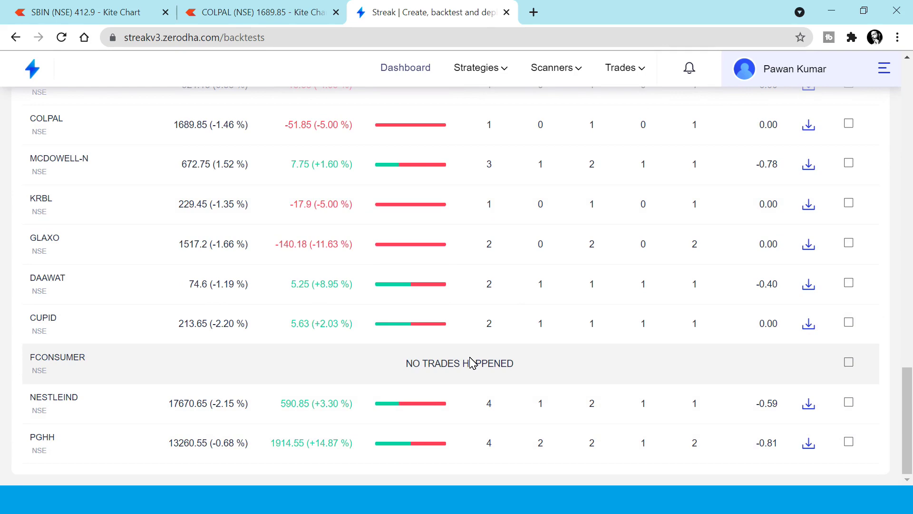
scroll(471, 362, "up", 15)
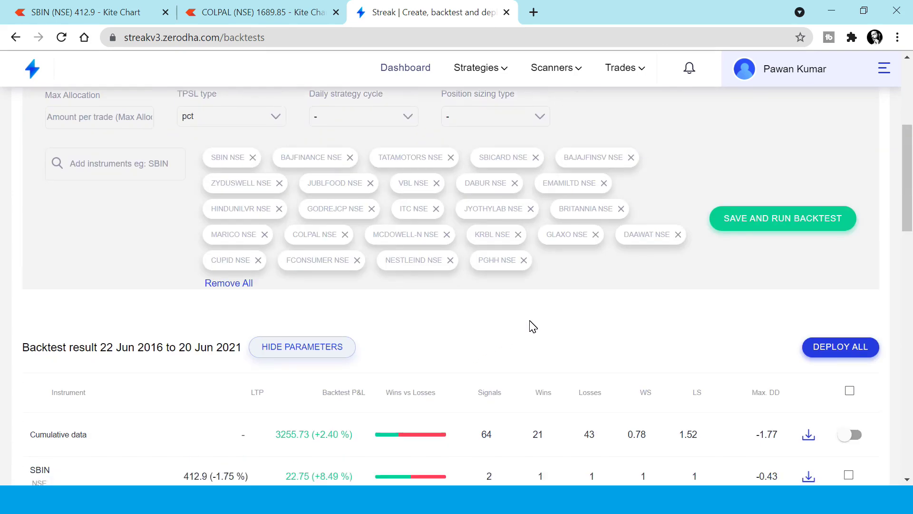
Select all instruments with trades in the backtest results at once
scroll(533, 326, "down", 4)
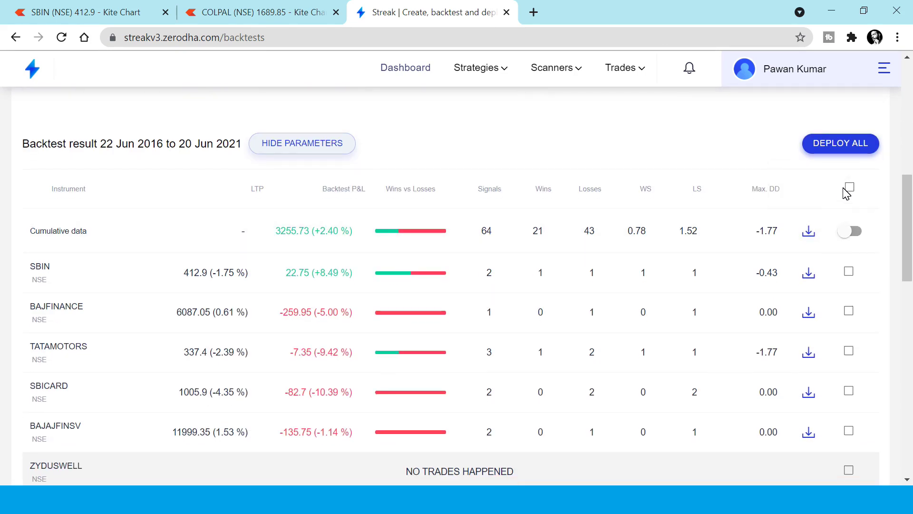
left_click(850, 187)
scroll(862, 285, "down", 2)
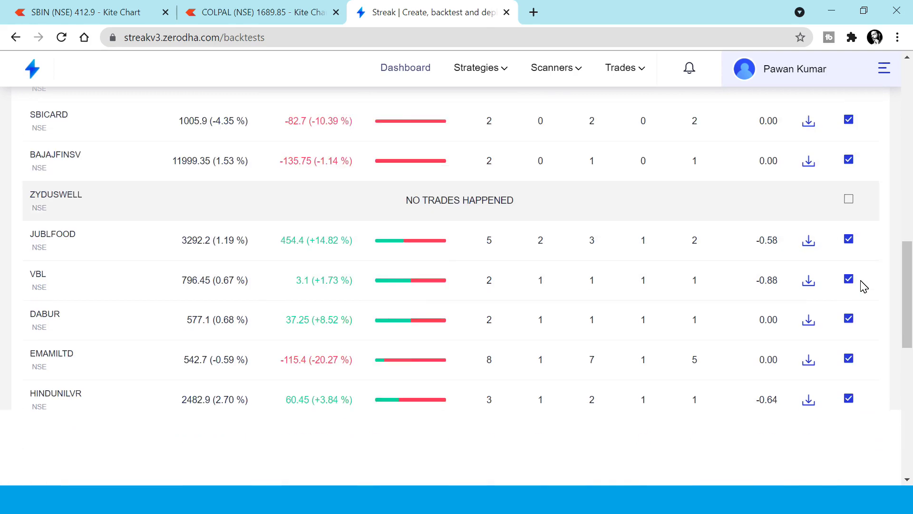
Change the backtest's candle interval to 15 Minutes and its holding type to MIS
scroll(865, 257, "up", 5)
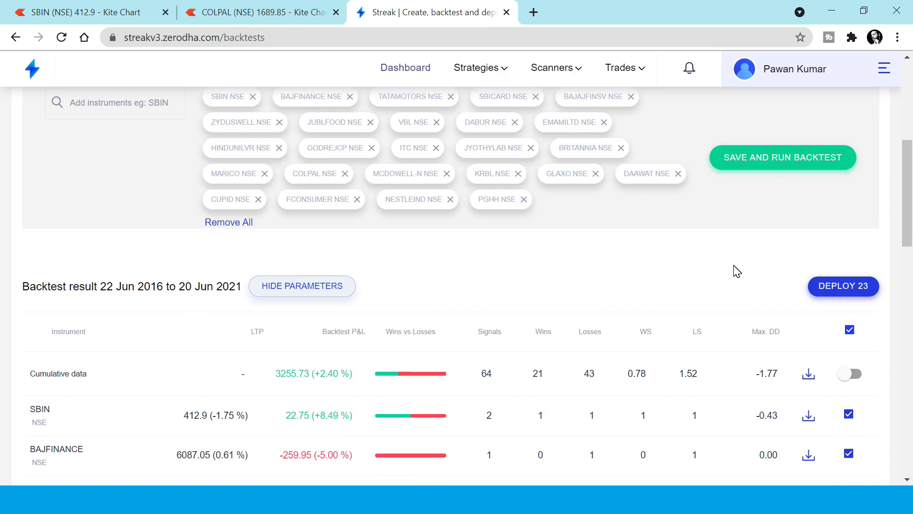
scroll(414, 263, "down", 3)
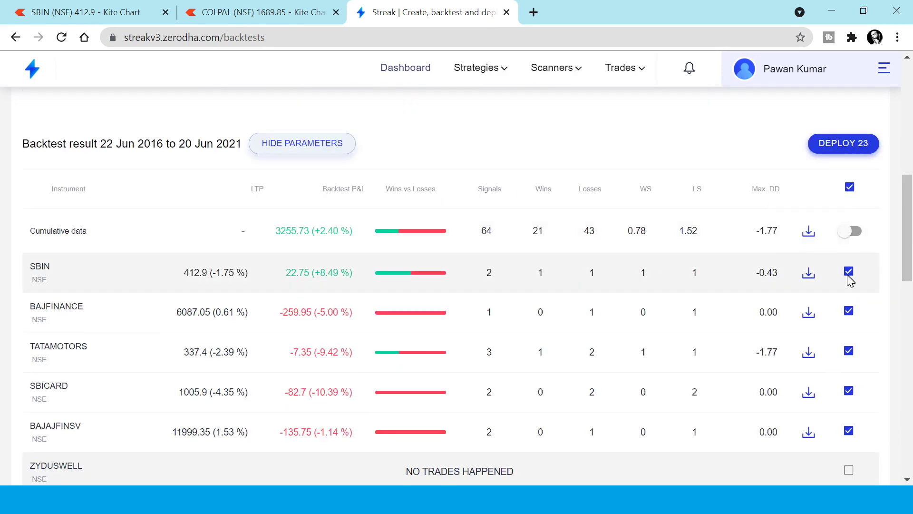
scroll(710, 227, "up", 3)
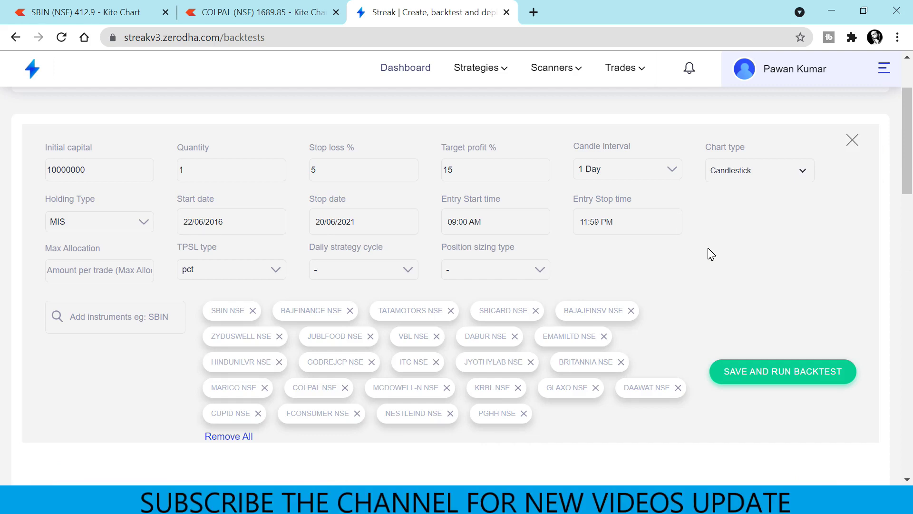
scroll(709, 249, "down", 2)
left_click(649, 100)
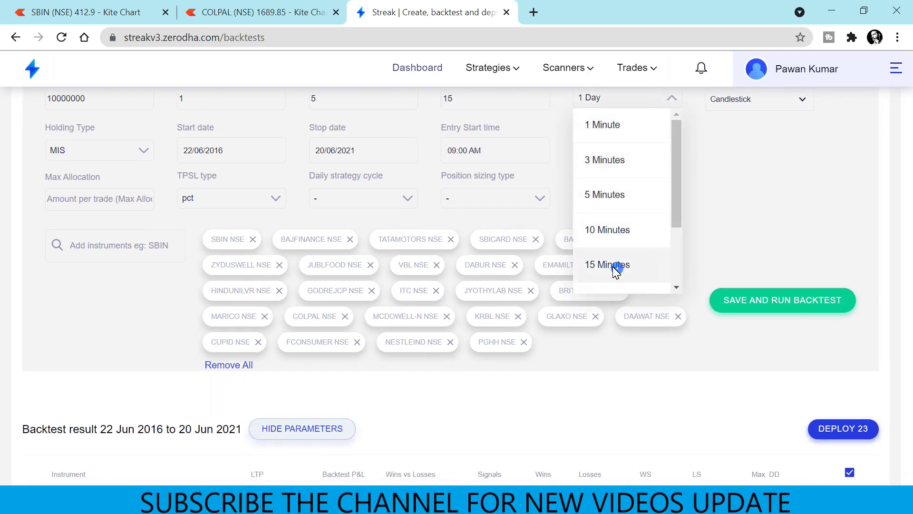
left_click(613, 264)
left_click(115, 322)
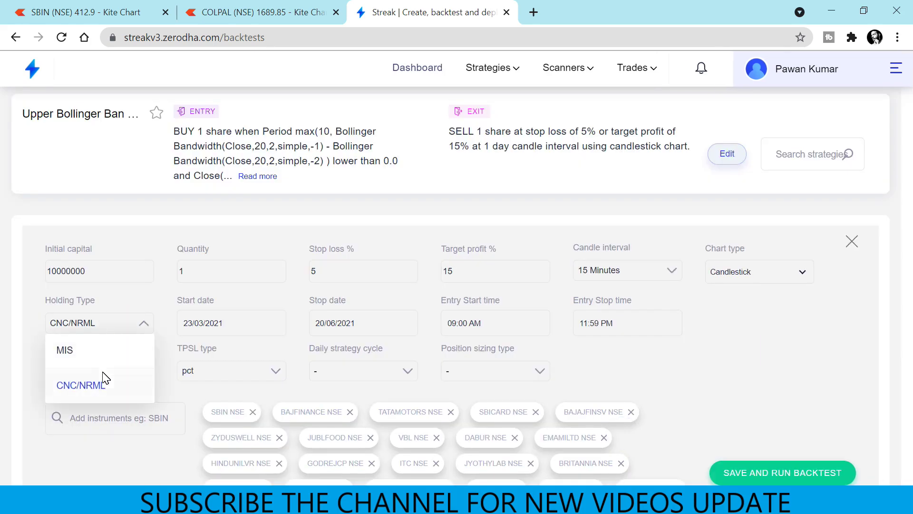
left_click(90, 353)
Save and run the 15-minute backtest and review its results per instrument
scroll(661, 343, "down", 1)
scroll(661, 343, "down", 3)
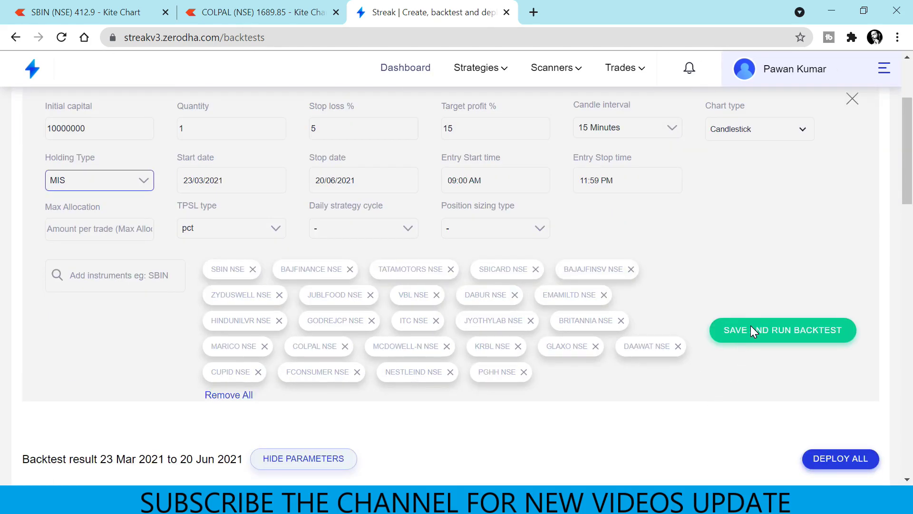
left_click(751, 325)
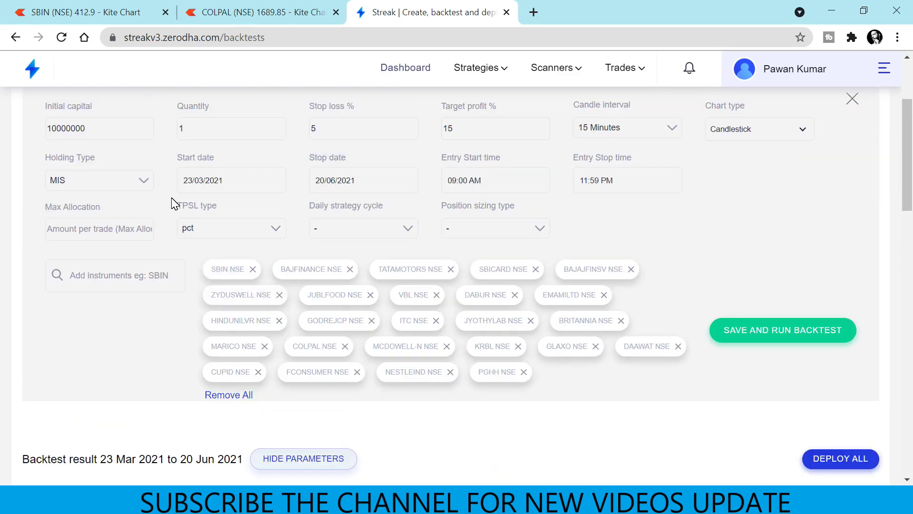
scroll(738, 198, "down", 5)
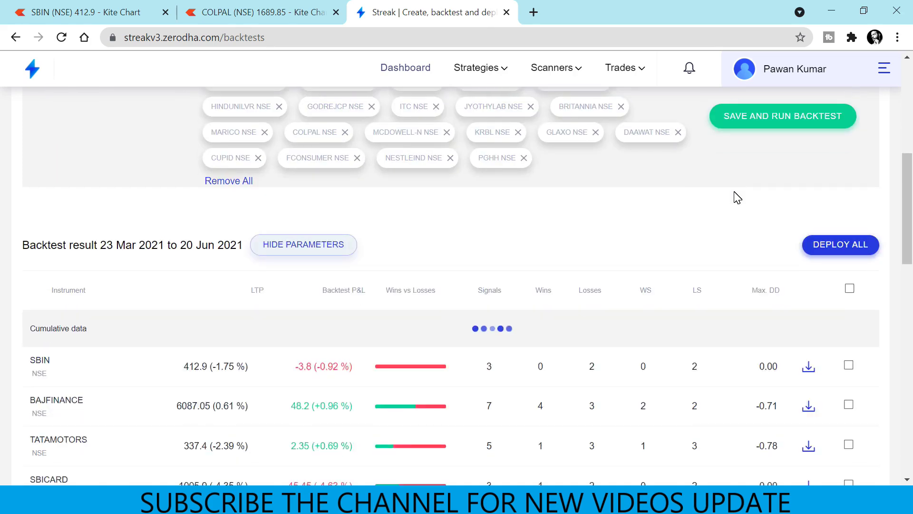
scroll(728, 310, "down", 8)
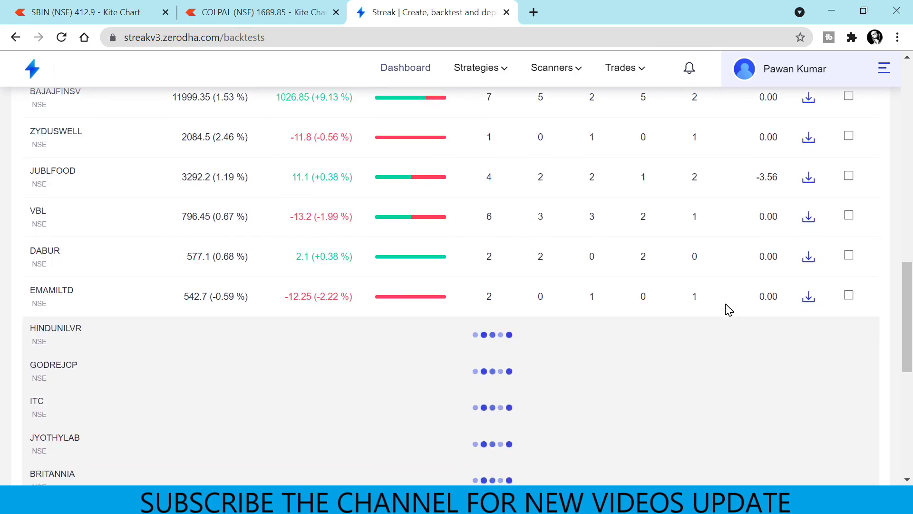
scroll(729, 309, "up", 15)
scroll(728, 309, "down", 2)
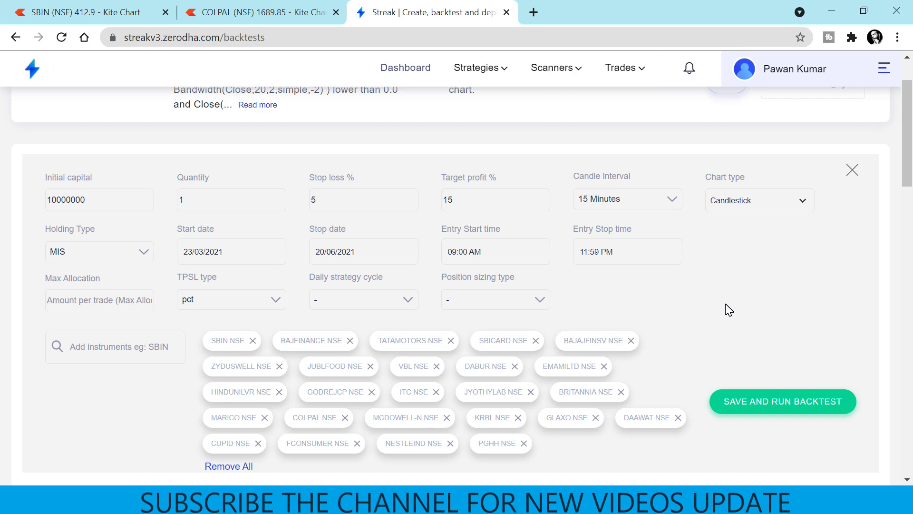
scroll(728, 310, "down", 2)
Open the saved Bollinger Squeze scan for editing from the list of own scans
left_click(557, 79)
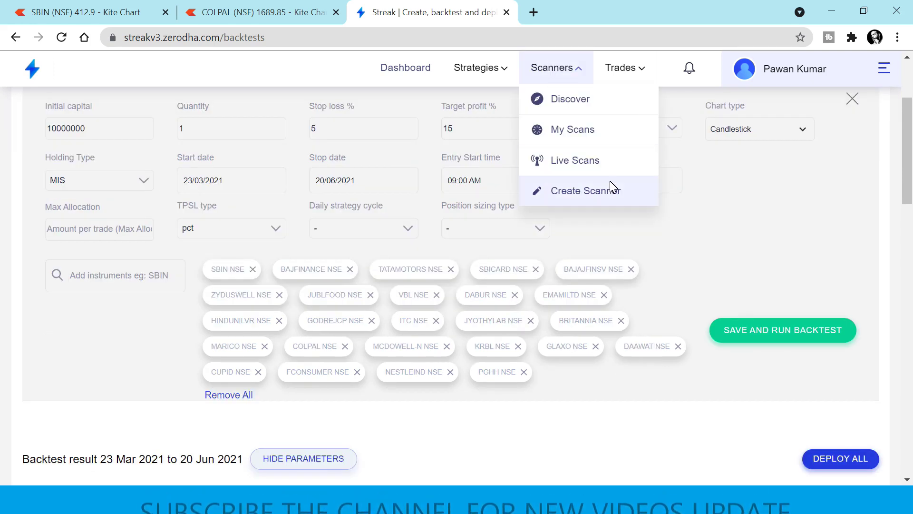
left_click(600, 138)
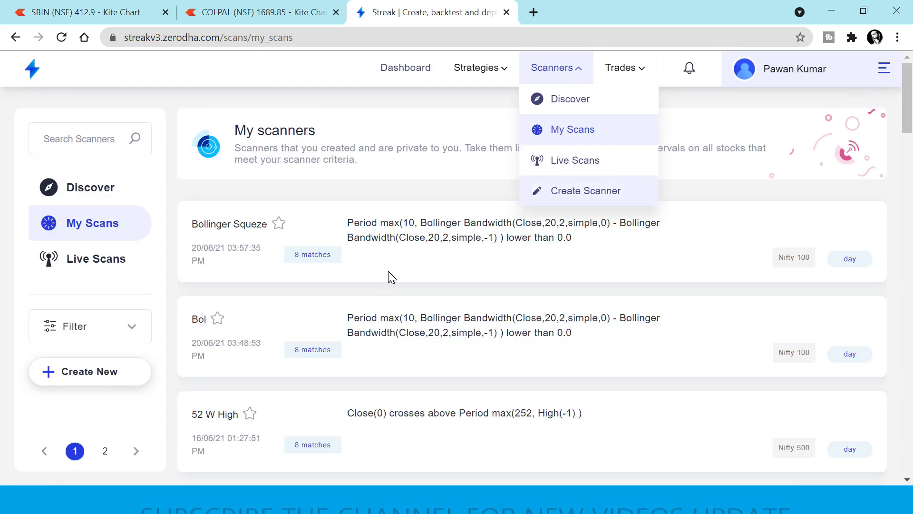
mouse_move(740, 259)
left_click(798, 214)
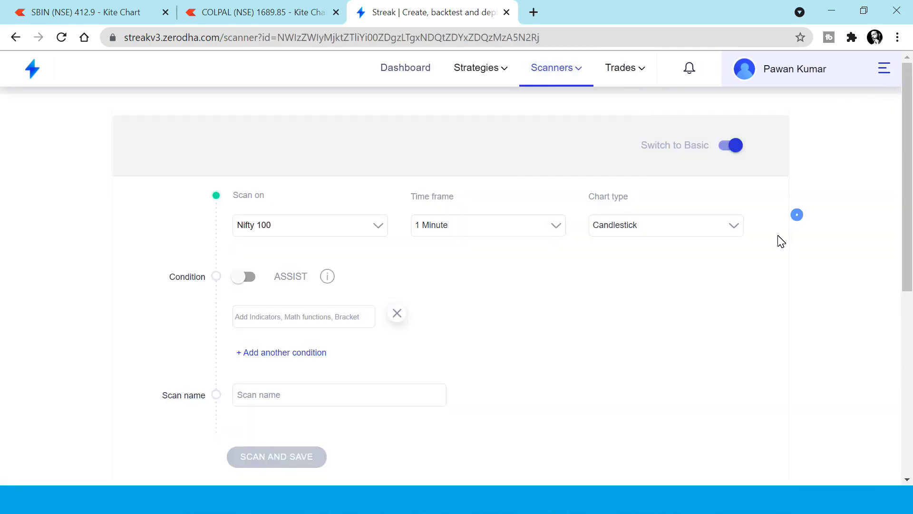
Add a second scan condition joined with "and" that starts with Close(0) crosses above
left_click(252, 375)
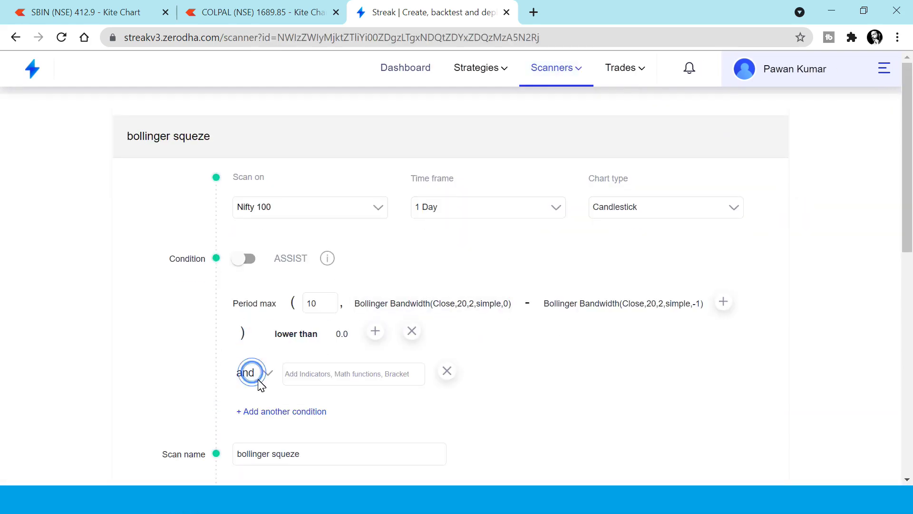
left_click(360, 376)
type("clo")
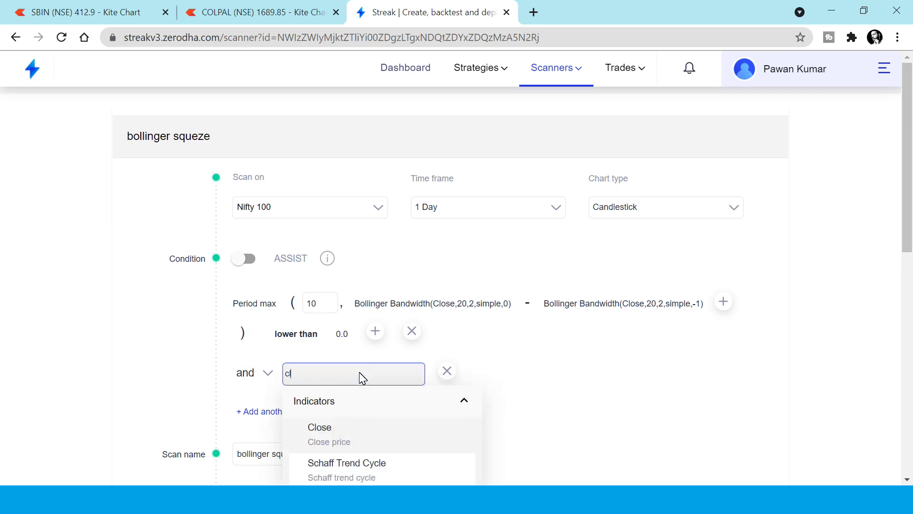
left_click(362, 430)
scroll(398, 351, "down", 3)
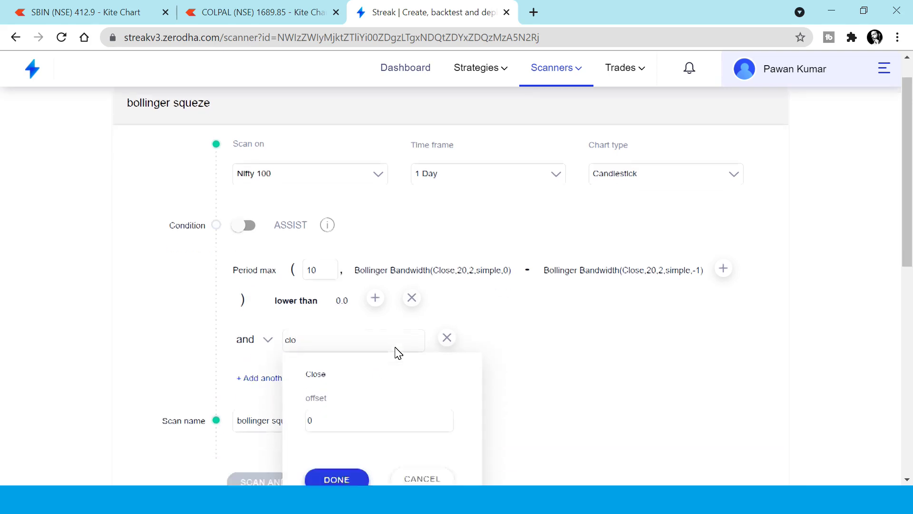
left_click(335, 361)
left_click(349, 230)
type("cr")
left_click(393, 326)
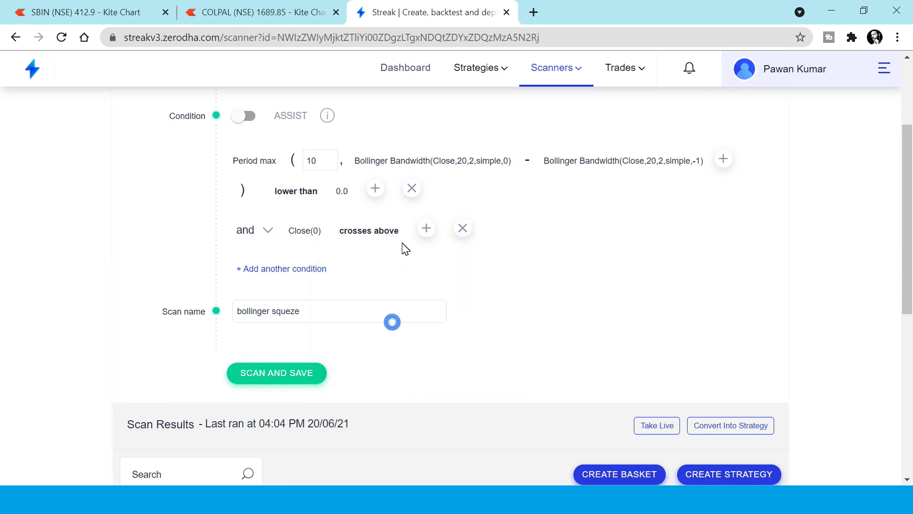
Complete the second condition with the upper Bollinger band, UBB(Close,20,2,simple,0)
left_click(422, 230)
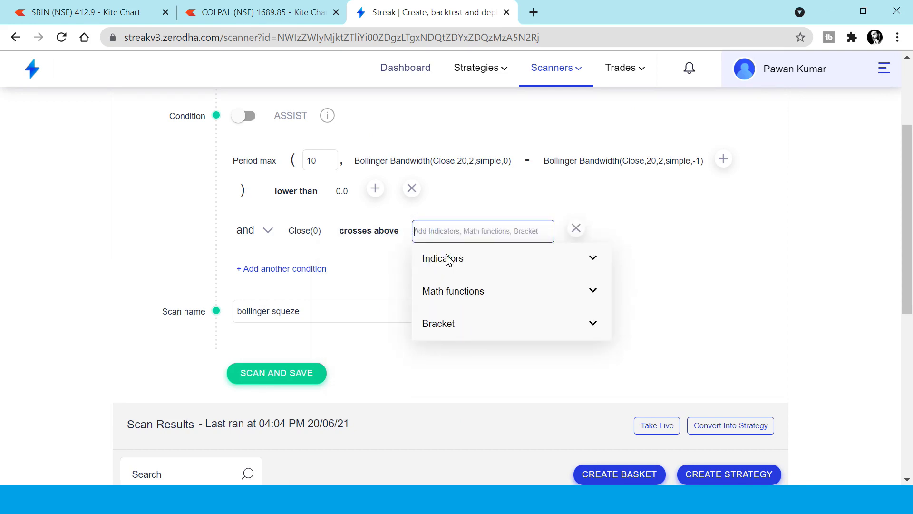
type("u")
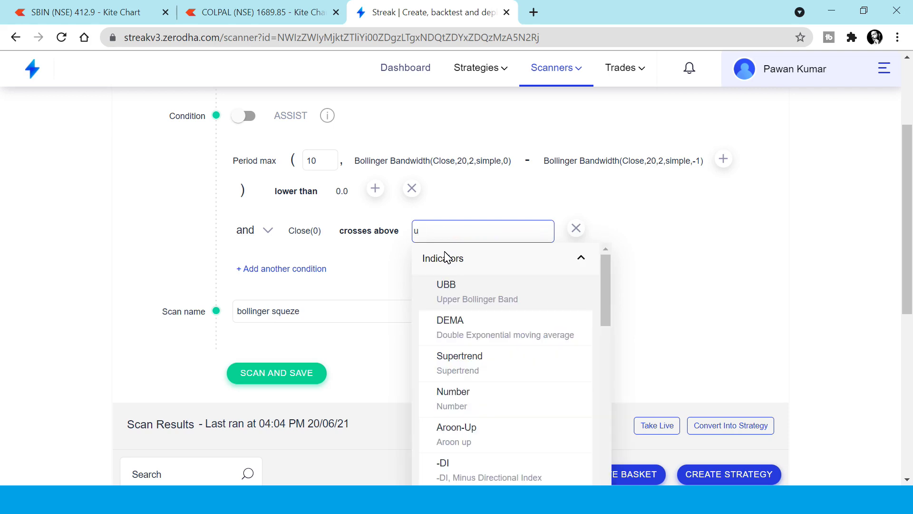
type("b")
left_click(455, 299)
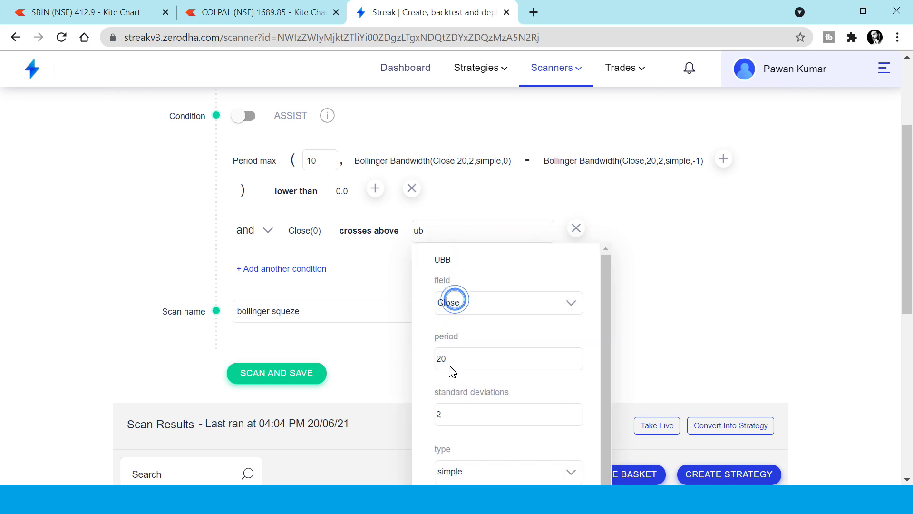
scroll(550, 326, "down", 3)
scroll(476, 378, "down", 1)
left_click(465, 381)
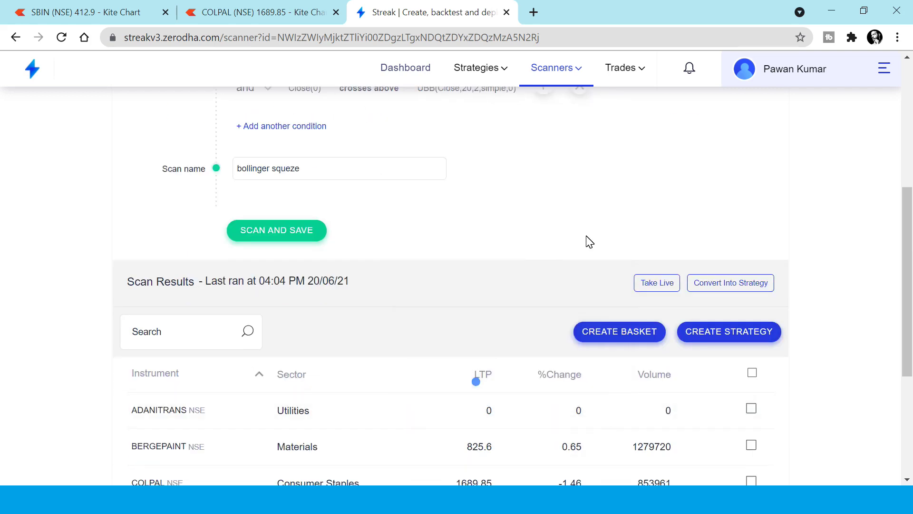
Set the offset of the first Bollinger Bandwidth in the Period max condition to -1
scroll(585, 241, "up", 5)
left_click(481, 230)
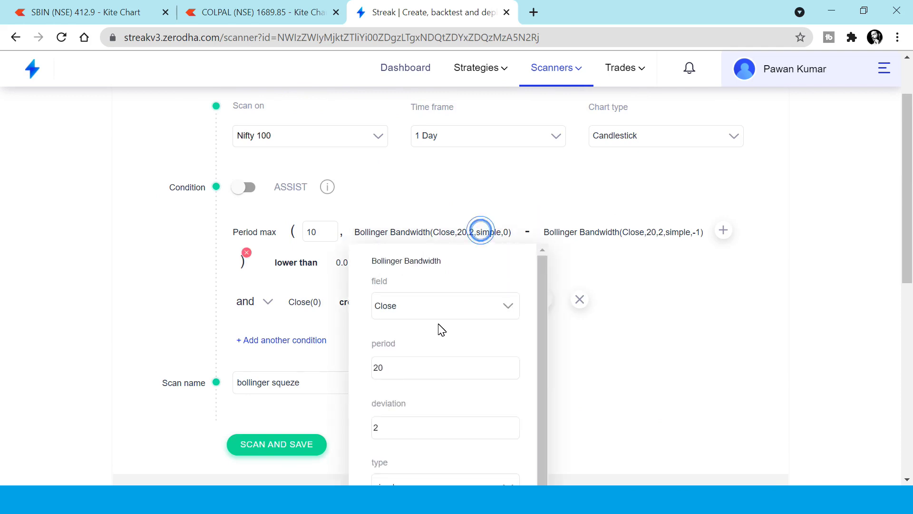
scroll(432, 401, "down", 7)
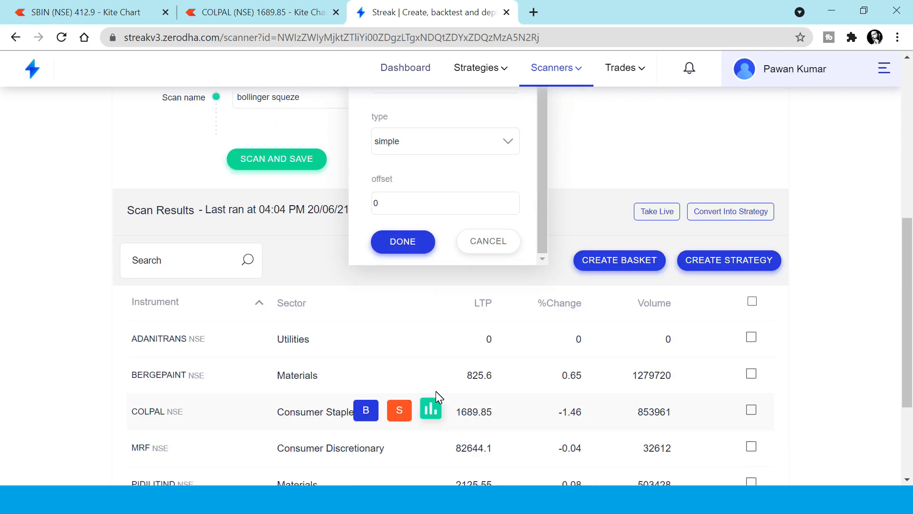
left_click(390, 206)
key("BackSpace")
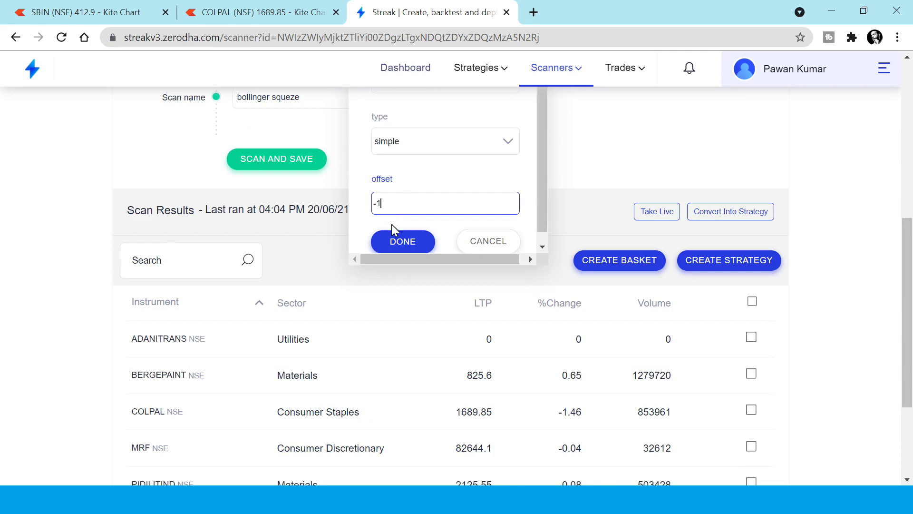
left_click(395, 242)
Set the offset of the second Bollinger Bandwidth in the condition to -2, and save and run the scan
scroll(522, 258, "up", 7)
left_click(593, 307)
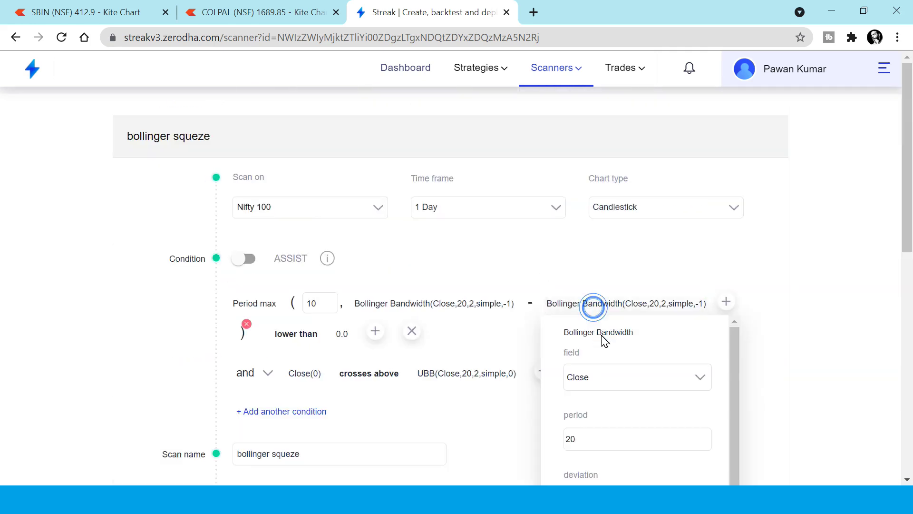
scroll(660, 318, "down", 4)
scroll(605, 344, "down", 1)
left_click(603, 344)
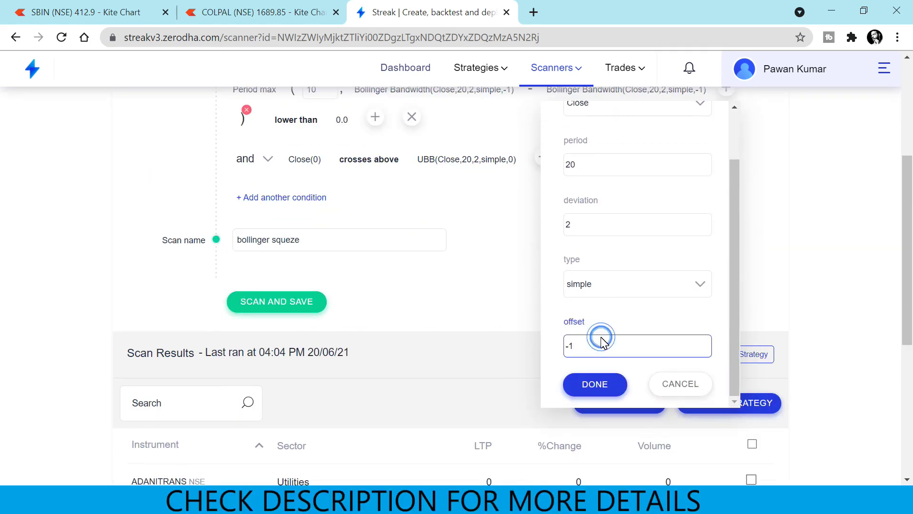
key("BackSpace")
left_click(596, 384)
scroll(299, 394, "up", 2)
left_click(285, 374)
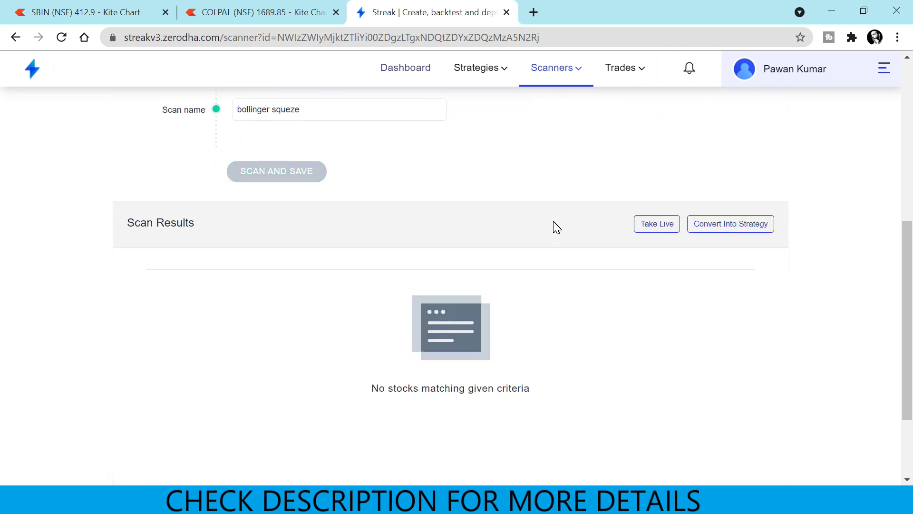
Switch the scan's time frame to 15 Minutes, and save and run the scan
scroll(553, 220, "up", 4)
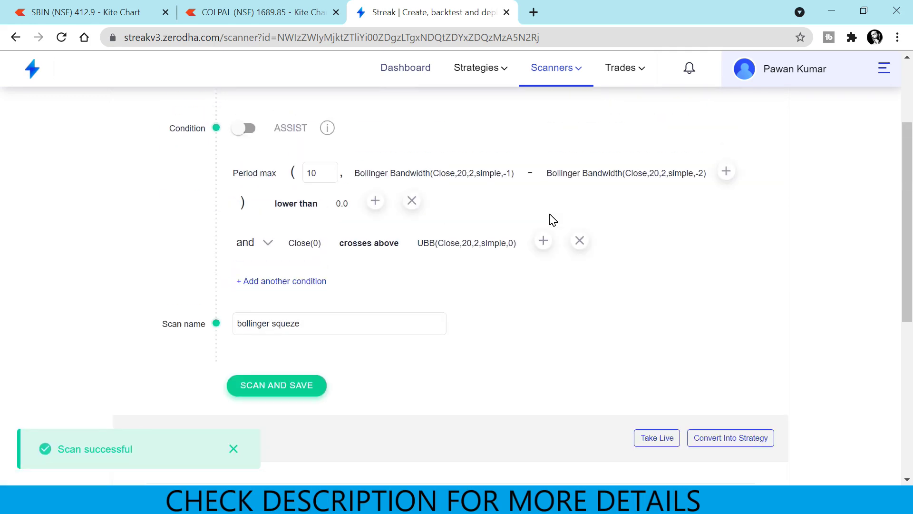
scroll(540, 204, "up", 3)
left_click(539, 206)
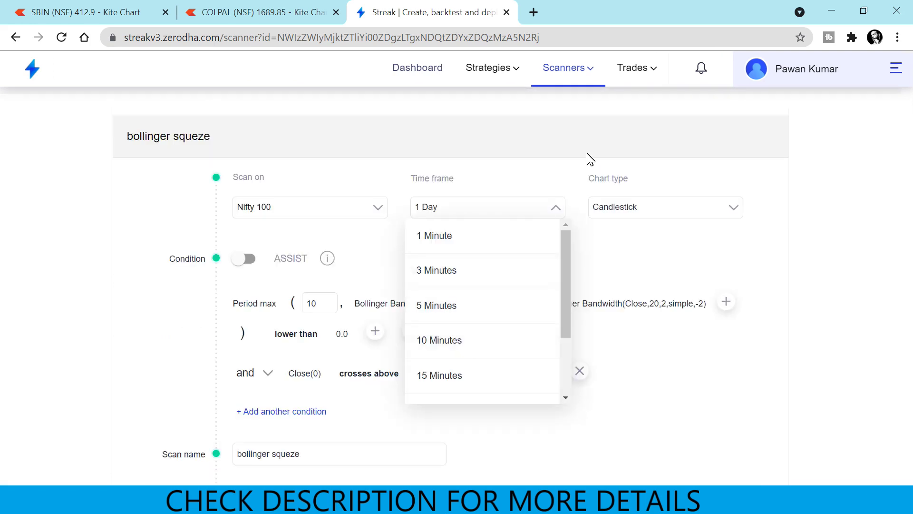
left_click(479, 373)
scroll(452, 261, "down", 3)
left_click(278, 375)
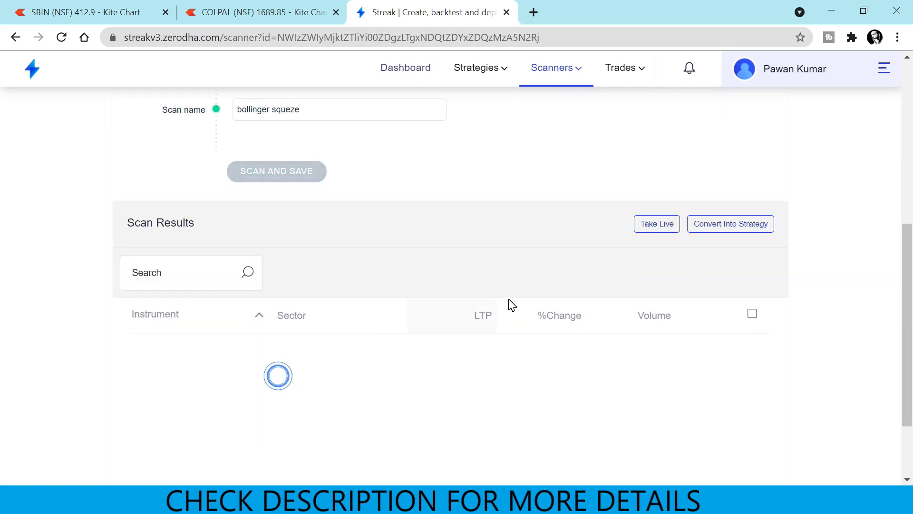
Switch the scan's time frame to 5 Minutes, and save and run the scan
scroll(516, 304, "up", 6)
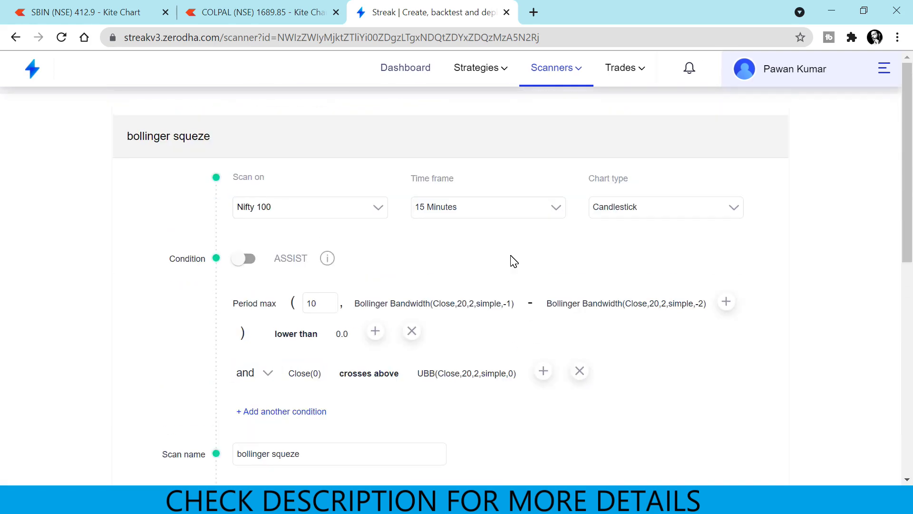
left_click(492, 207)
left_click(481, 307)
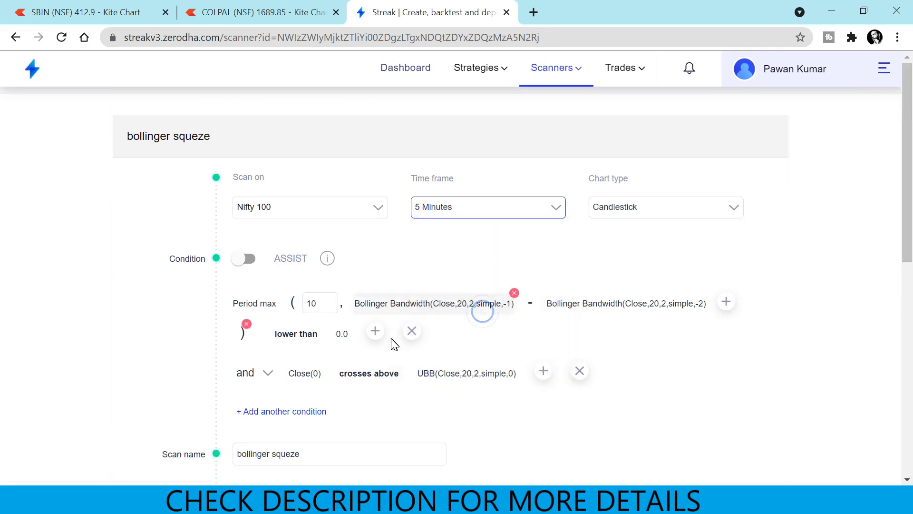
scroll(481, 310, "down", 5)
left_click(296, 302)
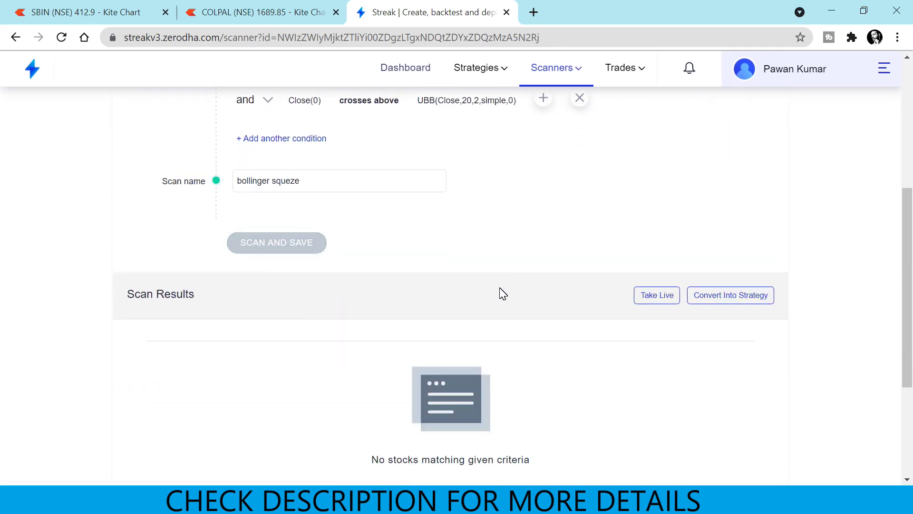
scroll(618, 292, "up", 7)
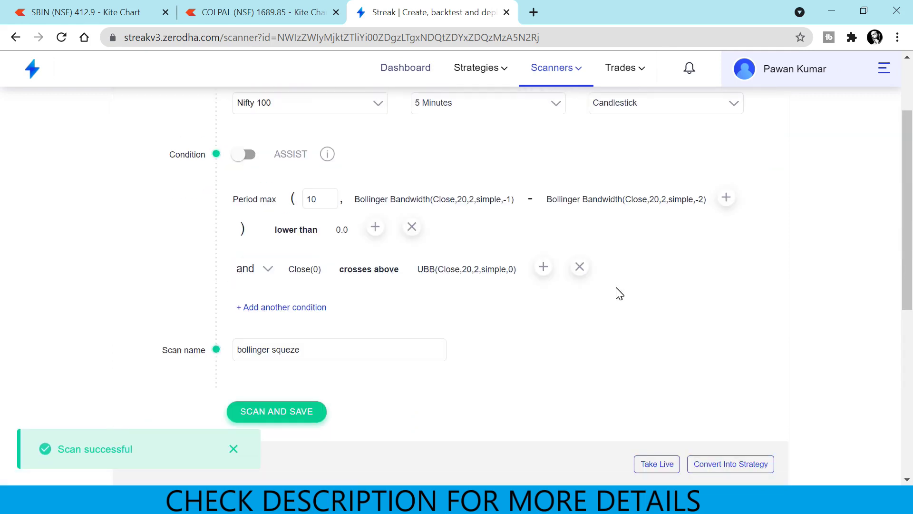
scroll(386, 236, "up", 2)
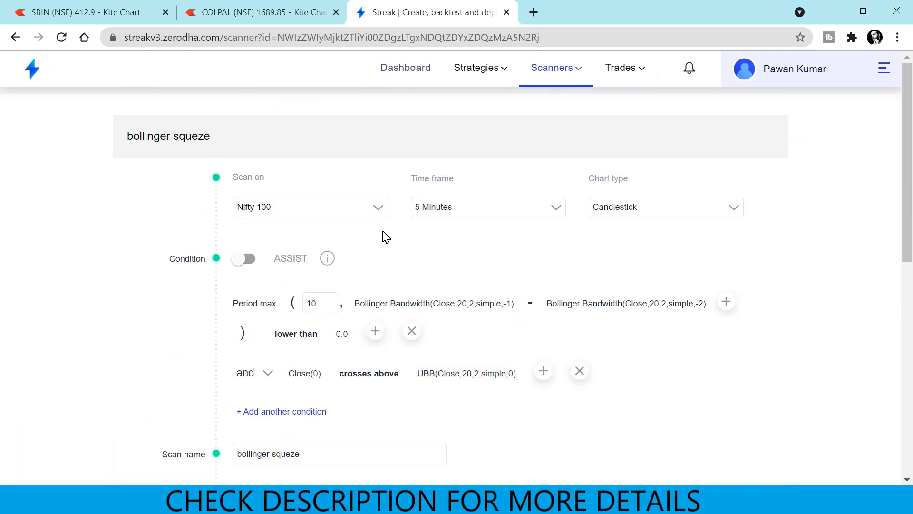
Set the scan to run on Nifty 500, save and run it, and dismiss the notification
left_click(366, 217)
left_click(281, 319)
scroll(512, 206, "down", 3)
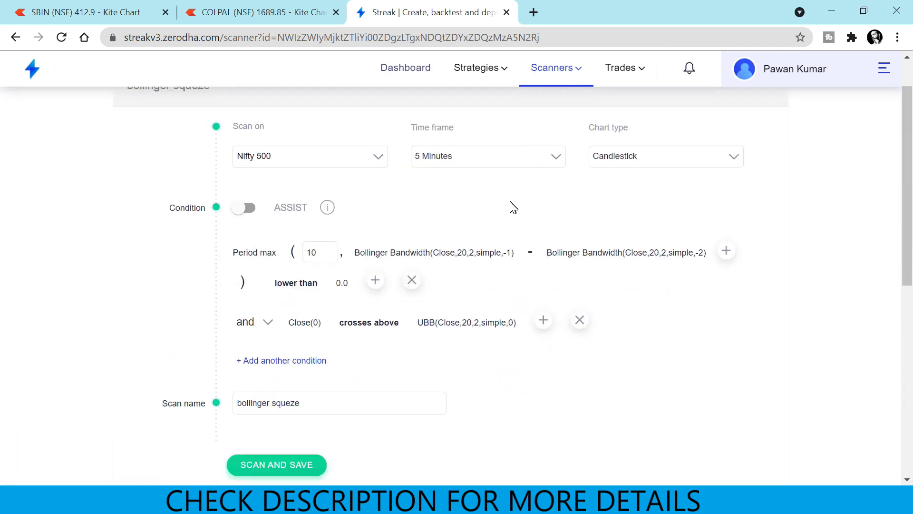
left_click(270, 373)
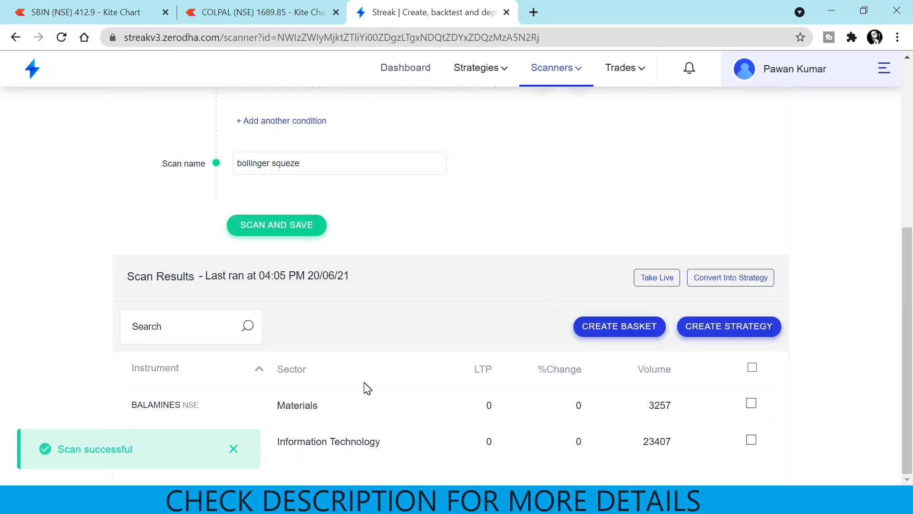
left_click(234, 448)
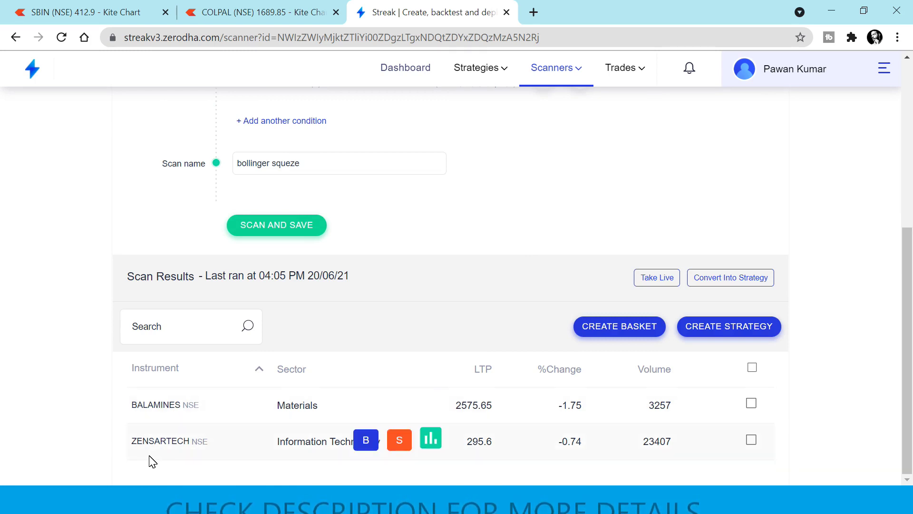
Switch to the second Kite chart, load the BALAMINES symbol, and set the chart interval to 15 minutes
left_click(293, 15)
left_click(84, 70)
type("balam")
left_click(108, 132)
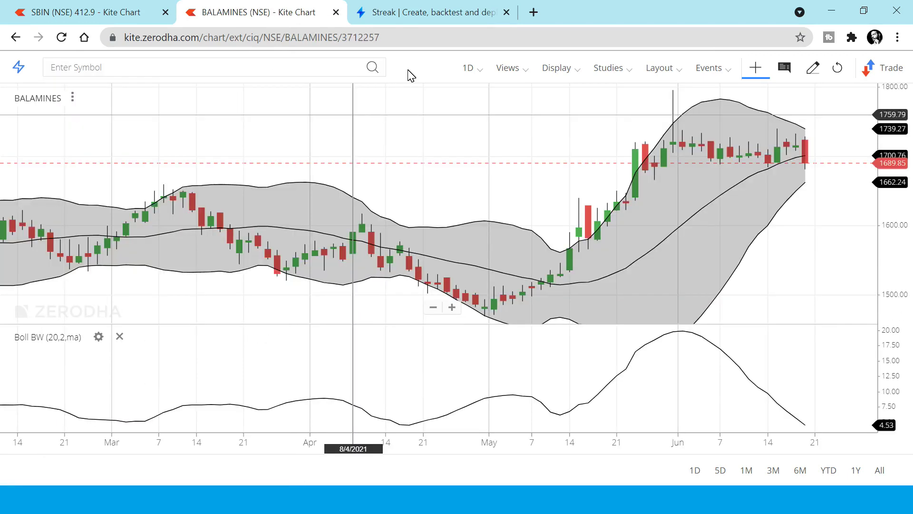
left_click(479, 71)
left_click(490, 214)
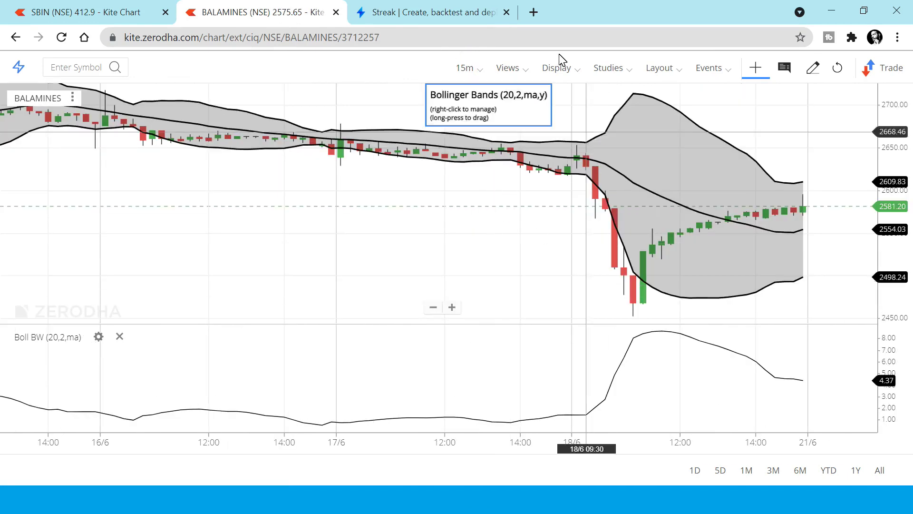
Check the time frame of the bollinger squeze scan in Streak, and return to the BALAMINES chart in Kite
left_click(445, 10)
scroll(514, 204, "up", 6)
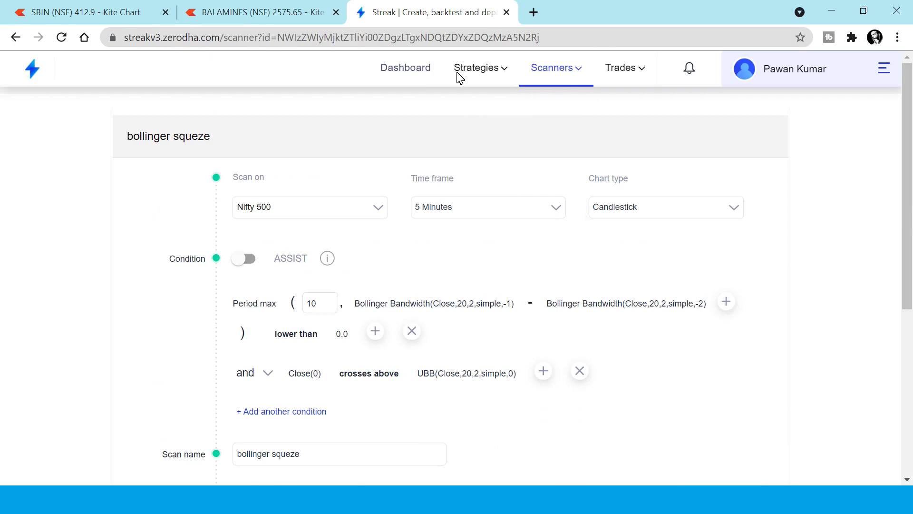
left_click(276, 11)
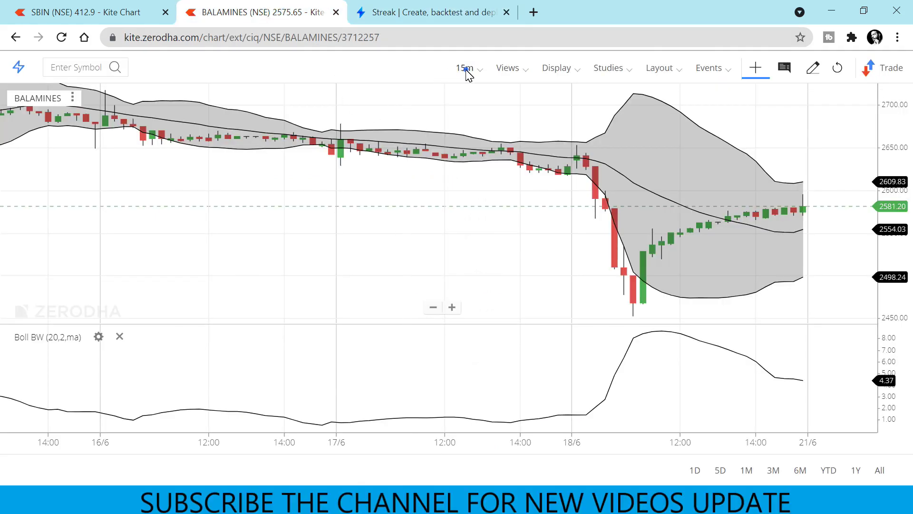